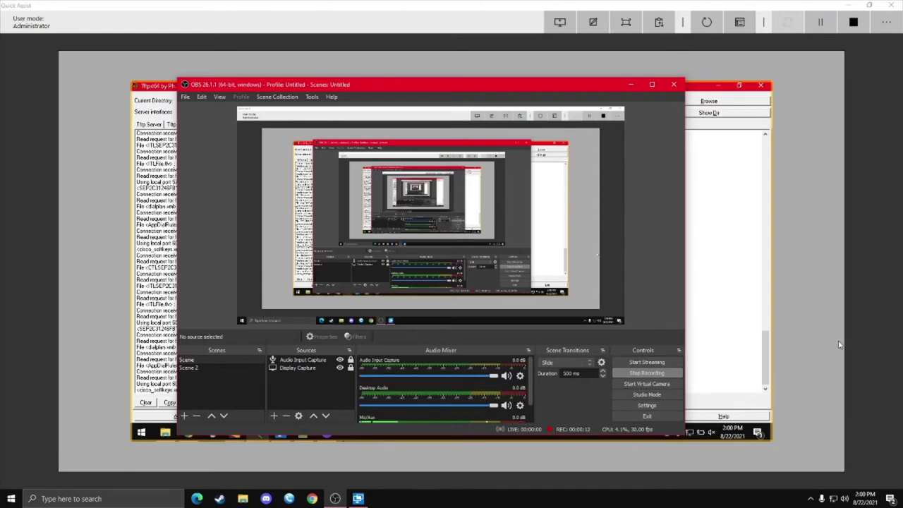
Step: Minimize OBS and bring up Chrome on the remote desktop
key("super+Down")
left_click(189, 433)
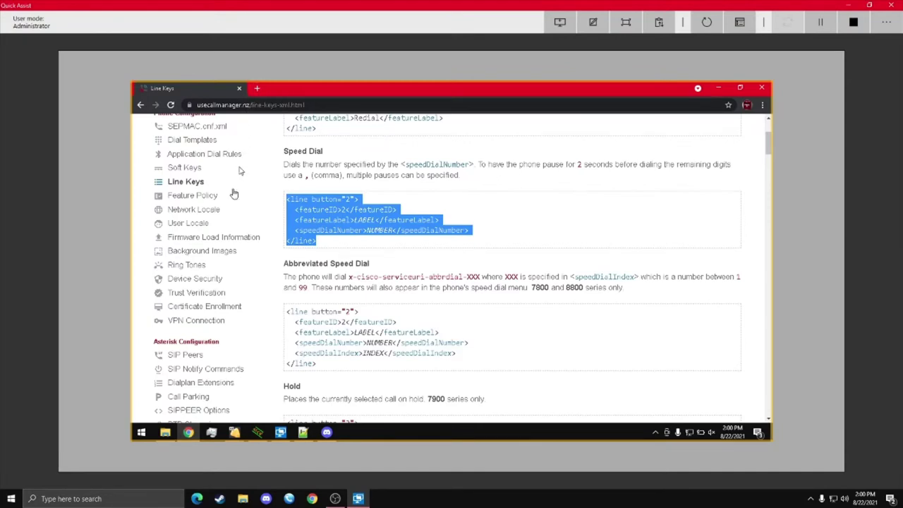
Step: Open the Background Images docs and scroll to the per-model width, height and depth Sizes table
left_click(197, 252)
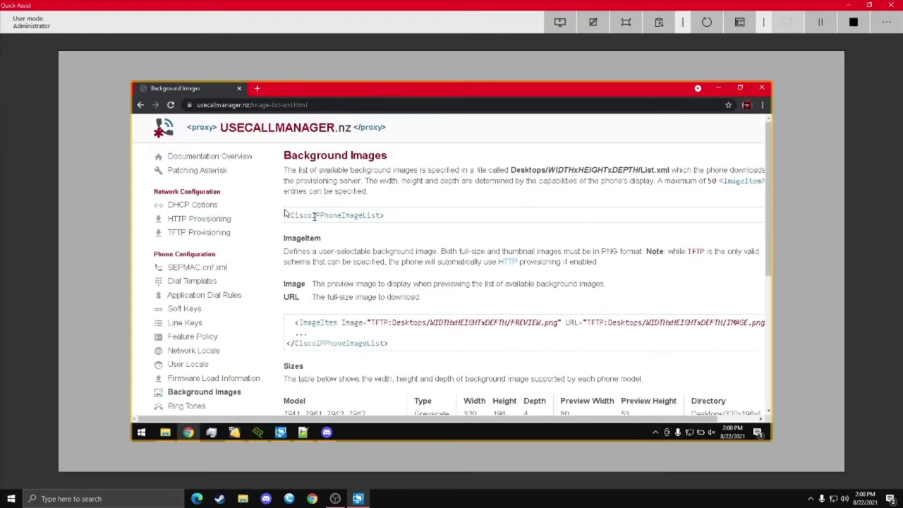
scroll(345, 249, "down", 2)
scroll(343, 250, "up", 2)
scroll(327, 205, "down", 3)
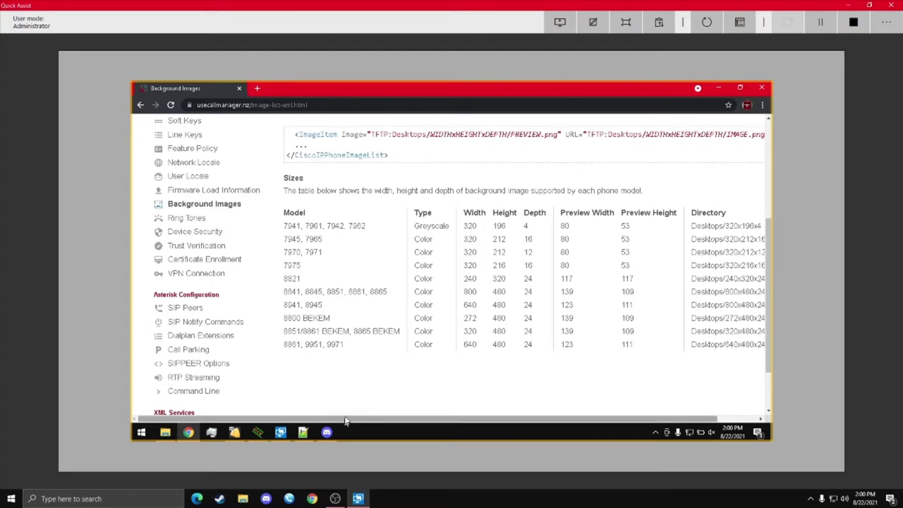
mouse_move(427, 422)
left_mouse_down()
mouse_move(470, 421)
mouse_move(430, 422)
left_mouse_up()
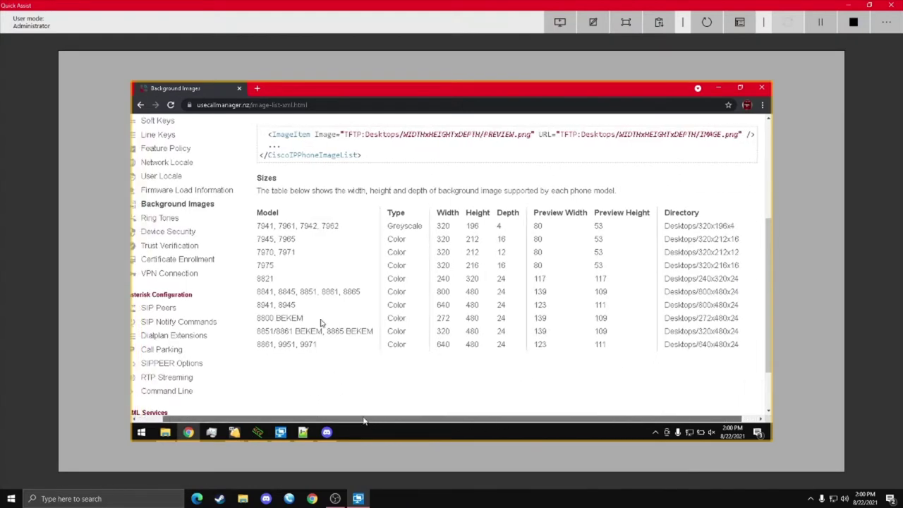
Step: Search Google for 'memes' in a new tab and view the Images results
left_click(258, 90)
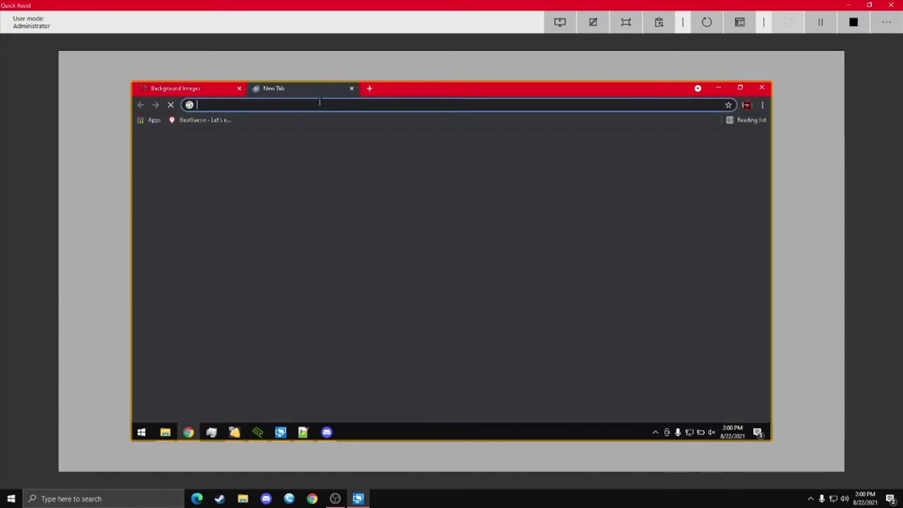
type("meme")
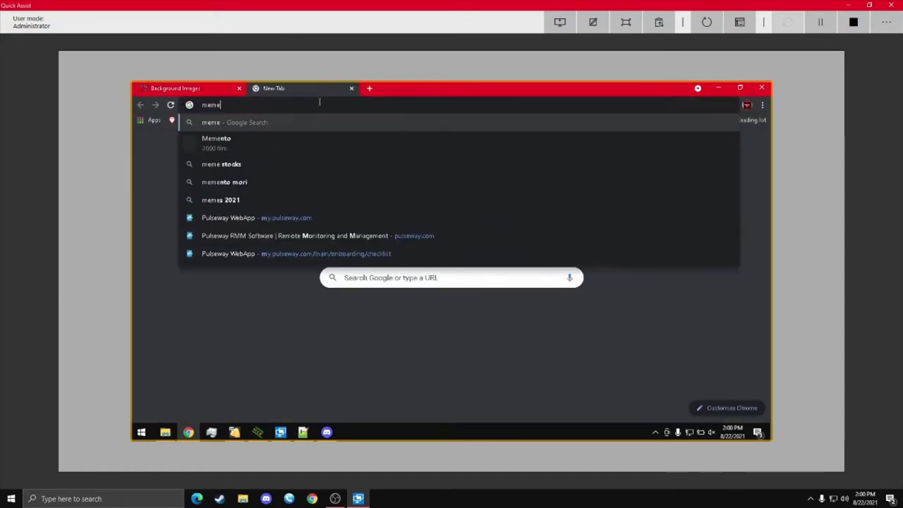
type("s")
key("Return")
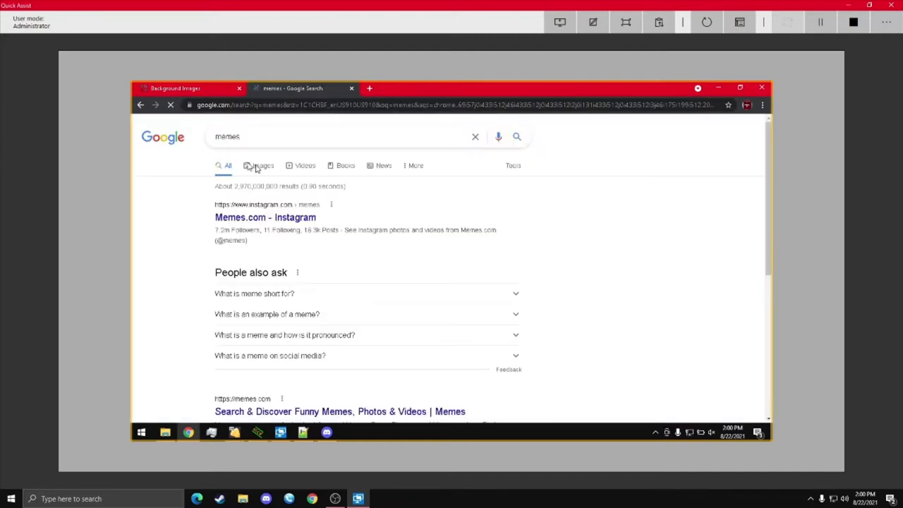
left_click(260, 166)
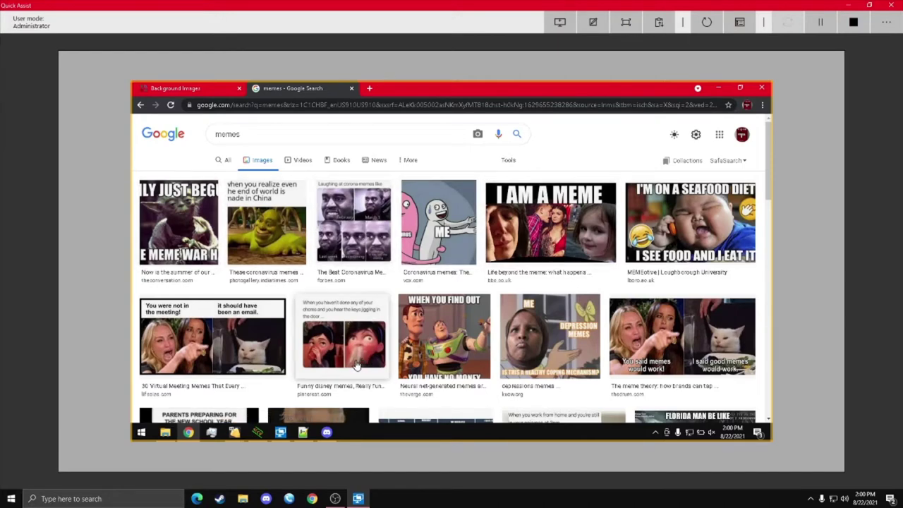
scroll(356, 365, "down", 3)
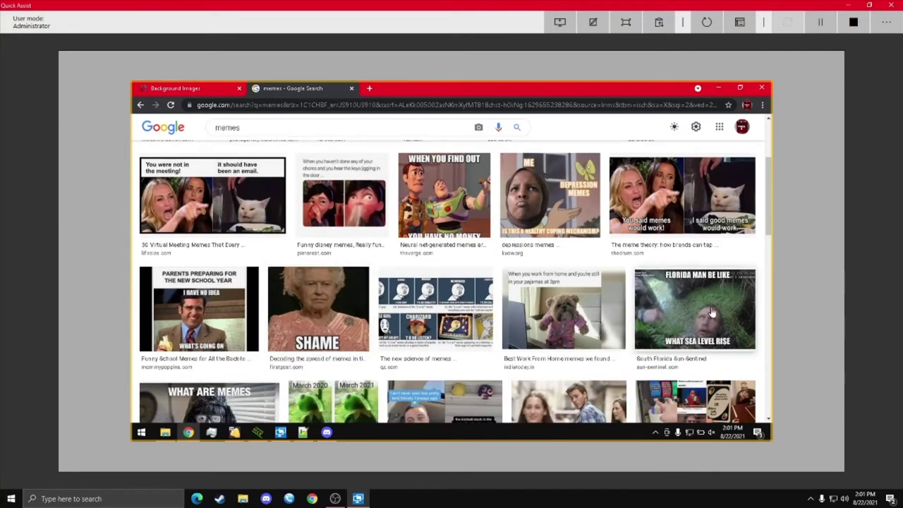
Step: Save the Florida Man meme to Downloads as a .png, then close Chrome while keeping the download
left_click(659, 309)
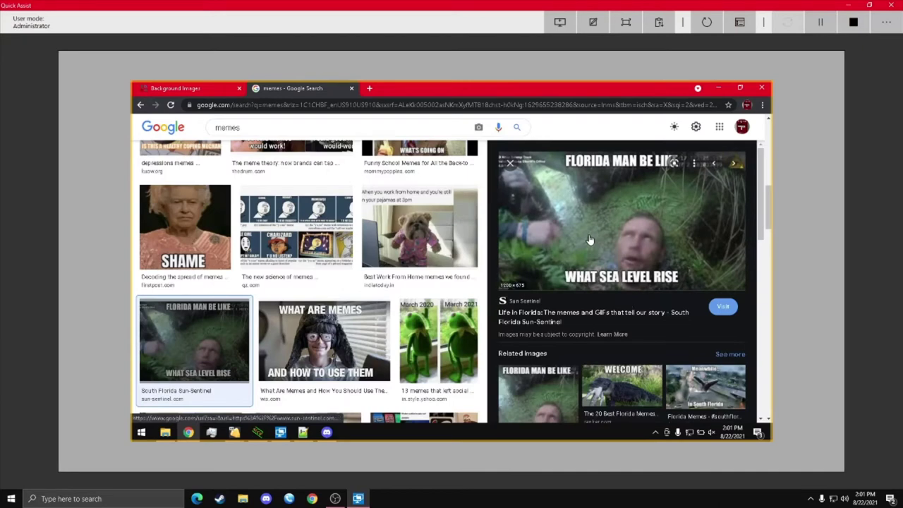
right_click(590, 239)
left_click(643, 334)
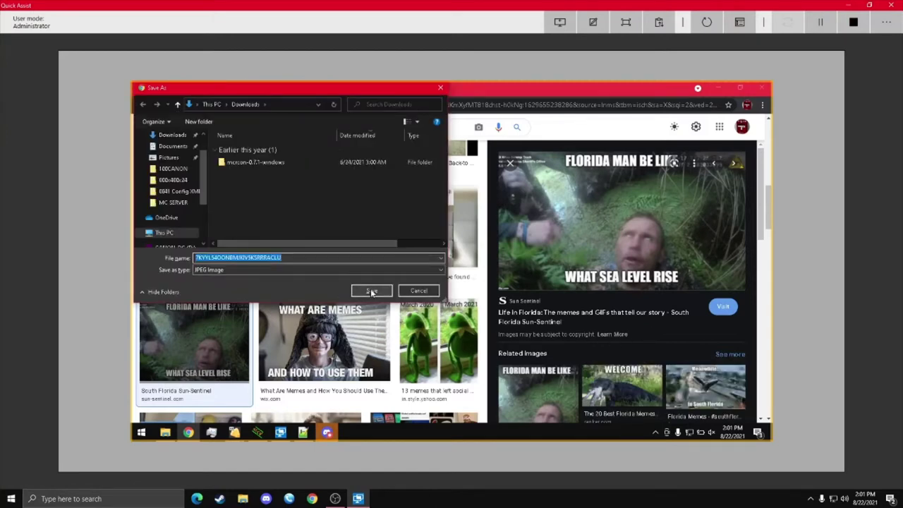
left_click(320, 260)
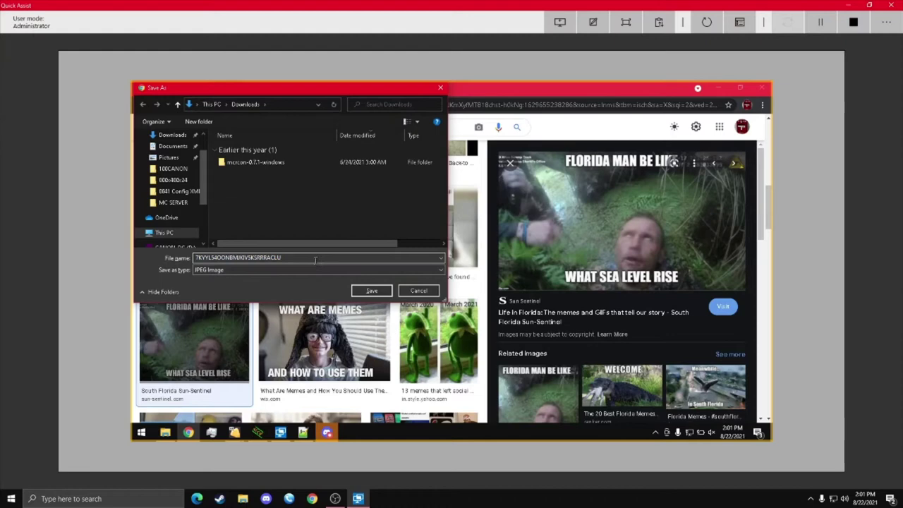
type(".png")
key("Return")
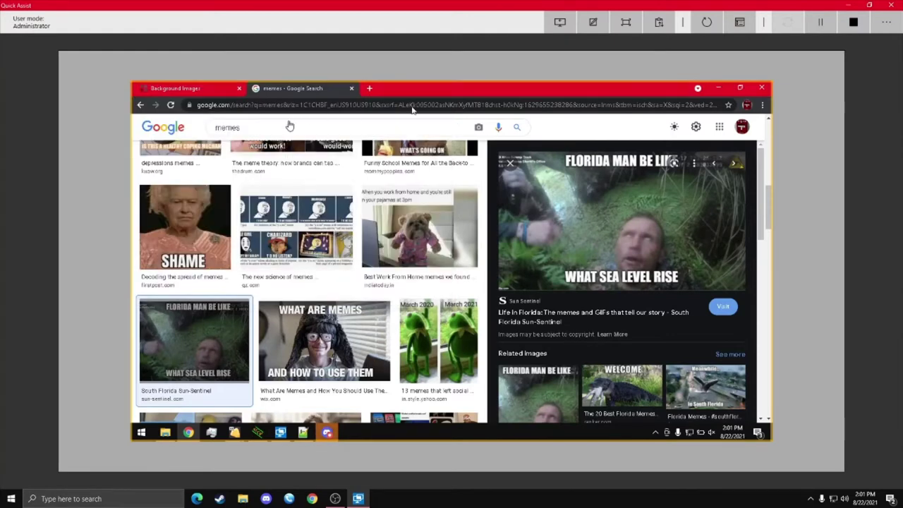
left_click(762, 89)
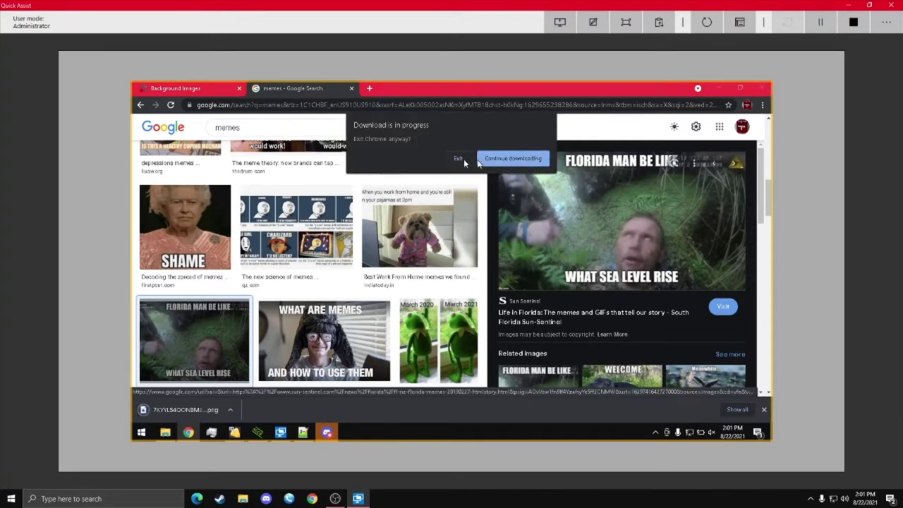
left_click(496, 159)
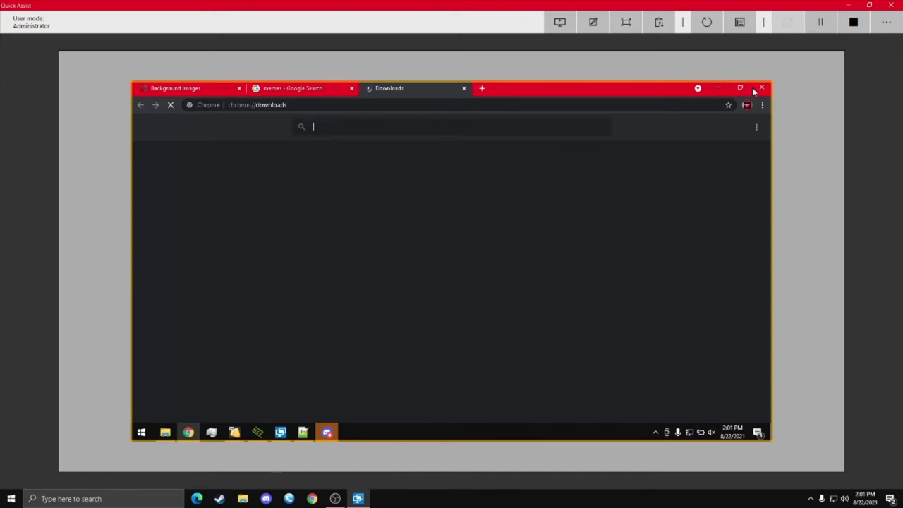
Step: Close Chrome and open the downloaded 100 KB Florida Man PNG from File Explorer's Downloads folder
left_click(755, 90)
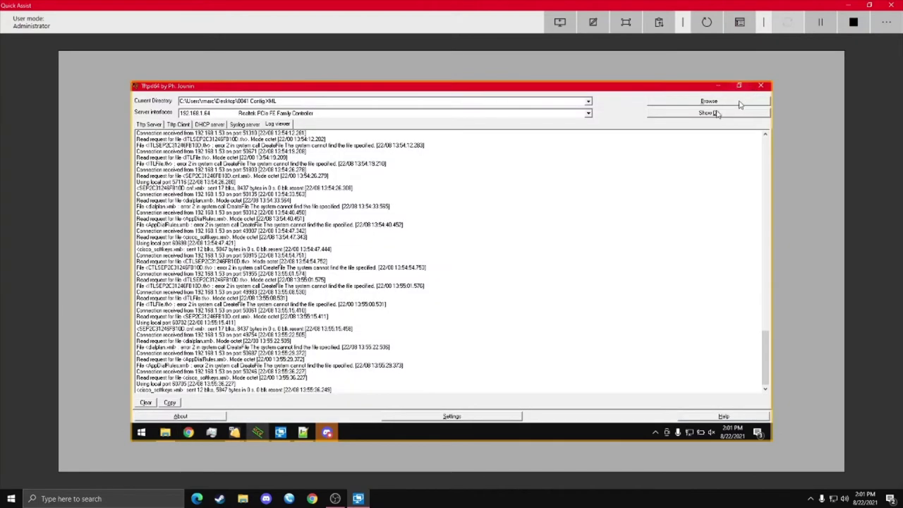
left_click(165, 431)
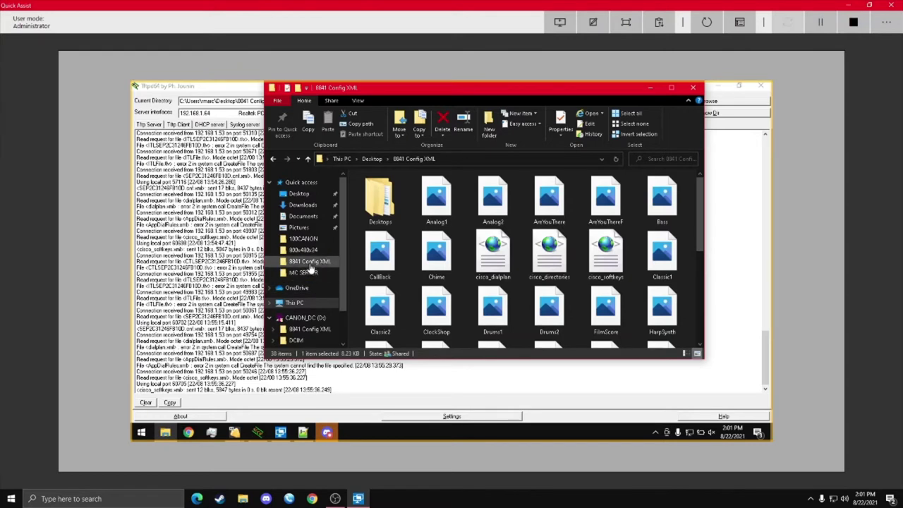
left_click(296, 205)
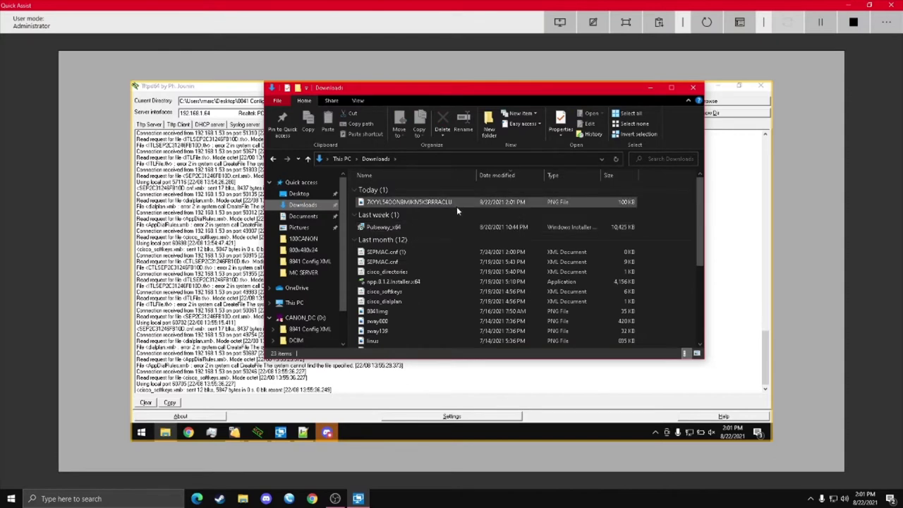
left_click(456, 206)
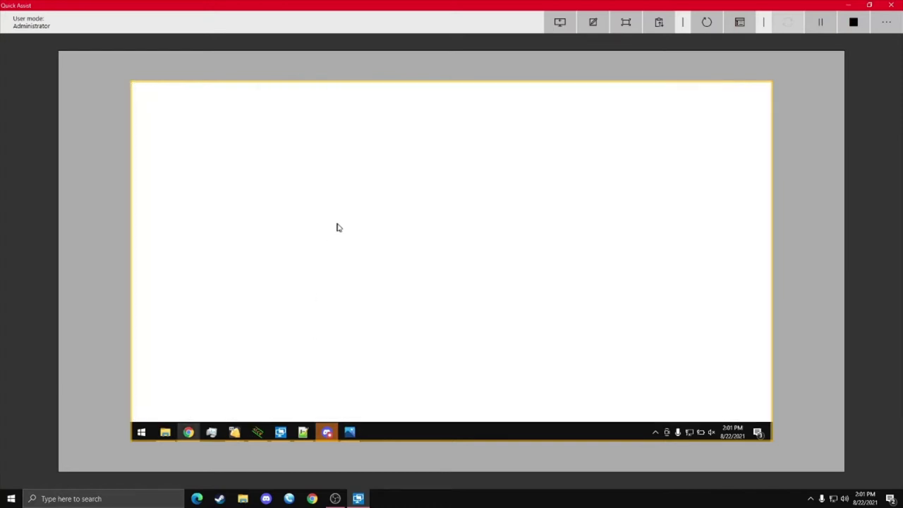
Step: Go to usecallmanager.nz and scroll to the Background Images Sizes table listing 800x480 and 139x109
type("usecallmana")
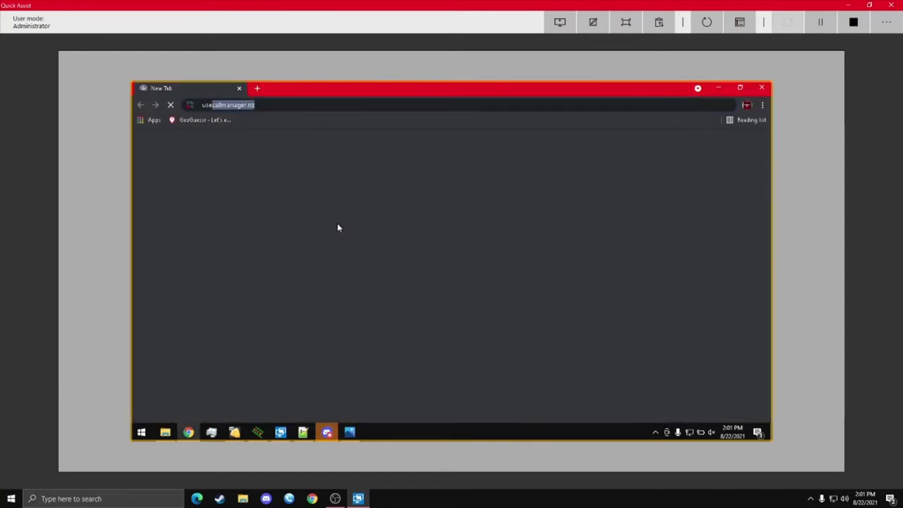
type("ger.")
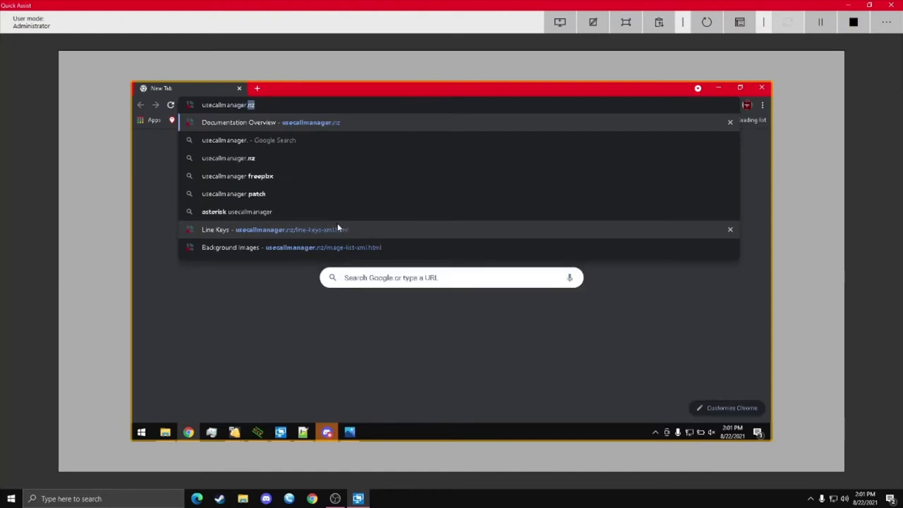
key("Return")
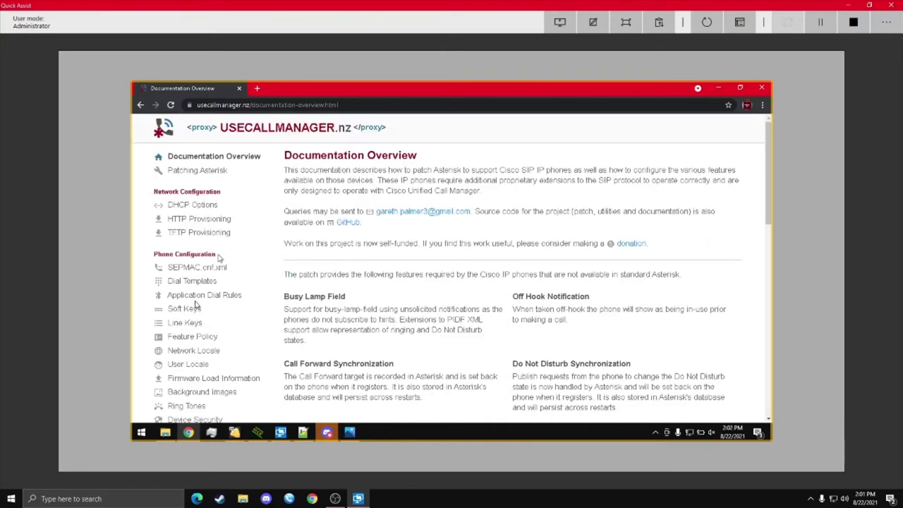
scroll(216, 317, "down", 3)
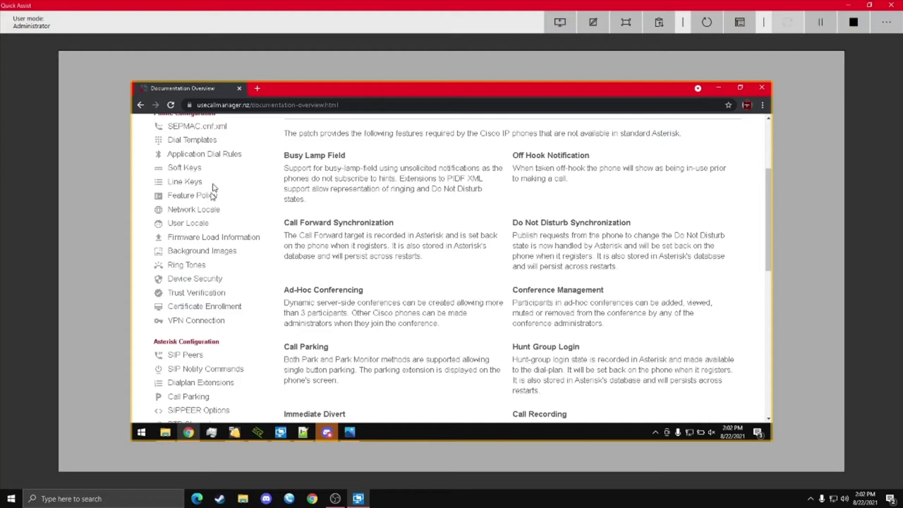
left_click(218, 251)
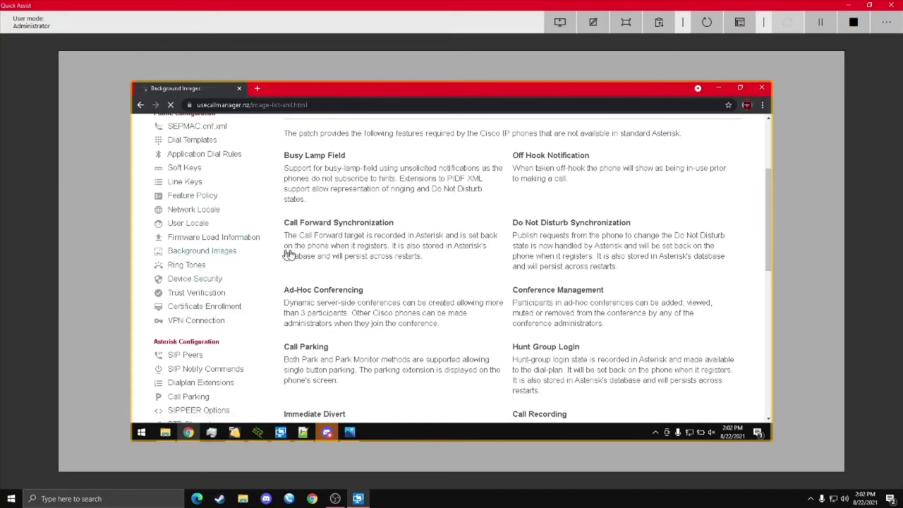
scroll(296, 257, "down", 3)
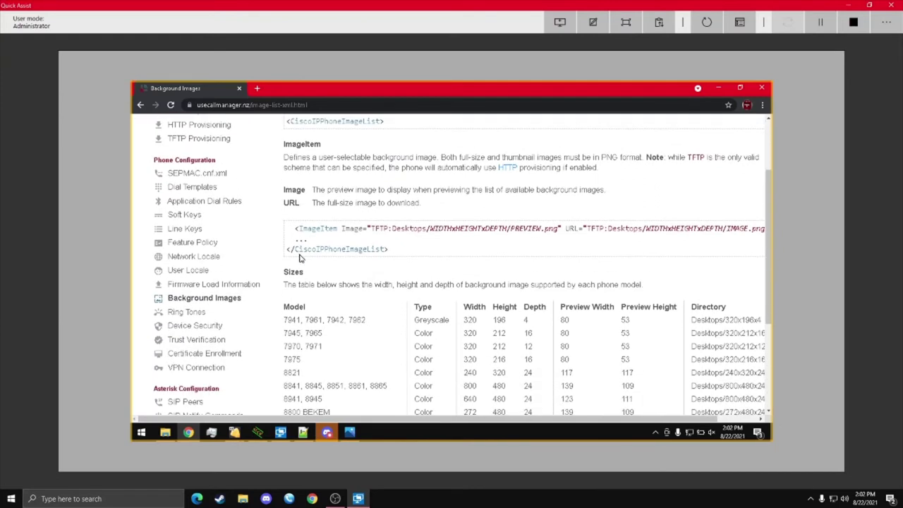
scroll(300, 258, "down", 1)
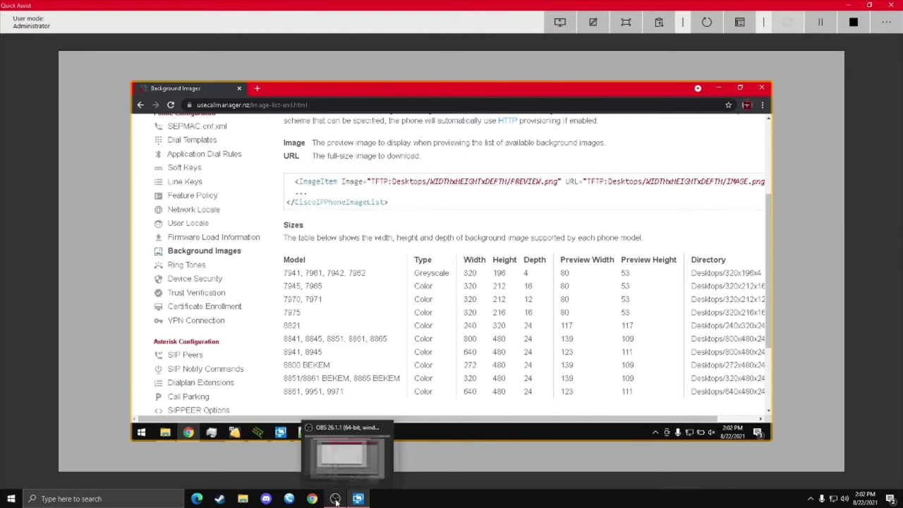
Step: Resize the meme in Photos to custom dimensions 800 x 480 with aspect ratio unlocked
left_click(326, 432)
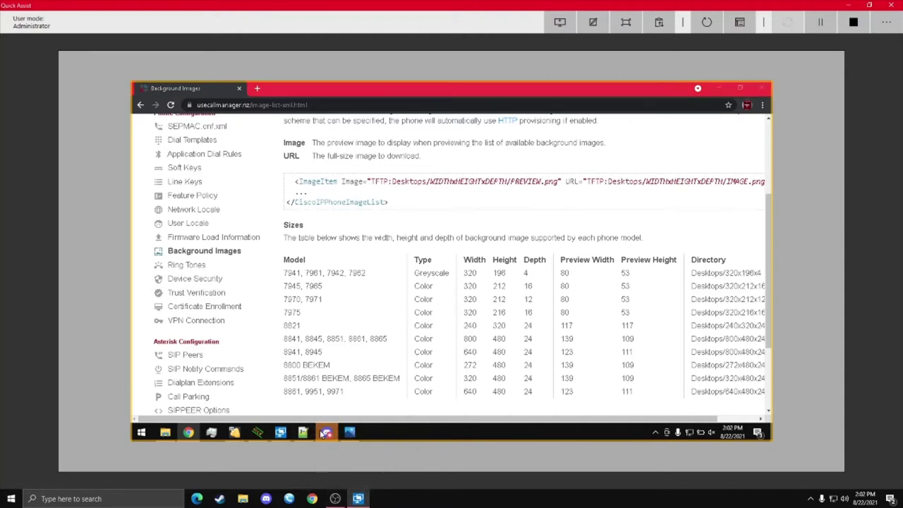
left_click(353, 434)
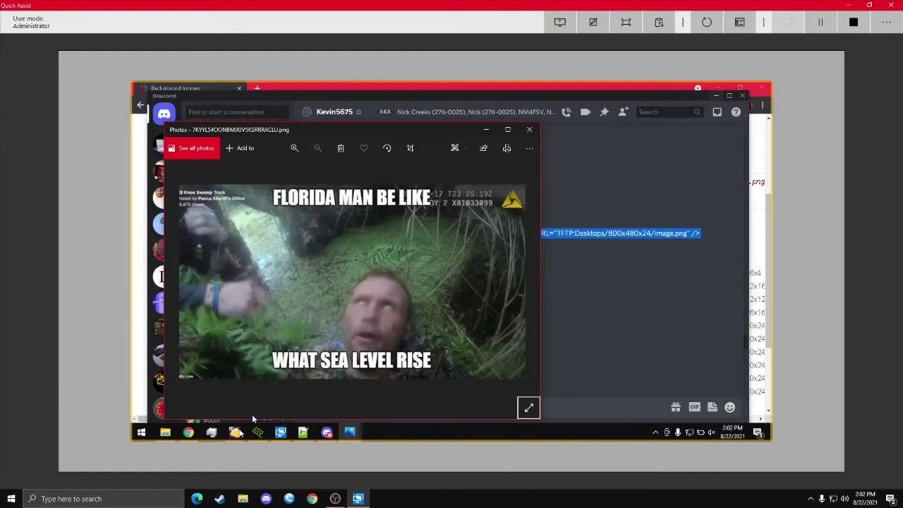
right_click(384, 304)
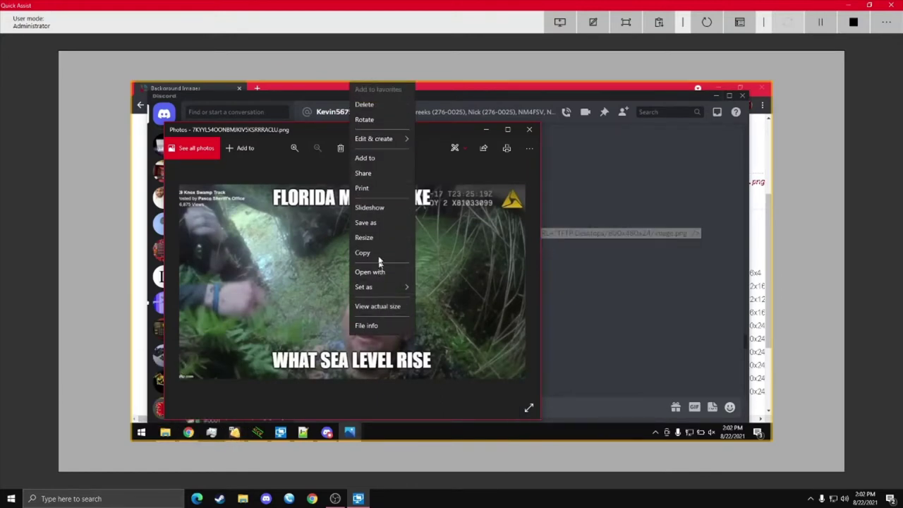
left_click(375, 237)
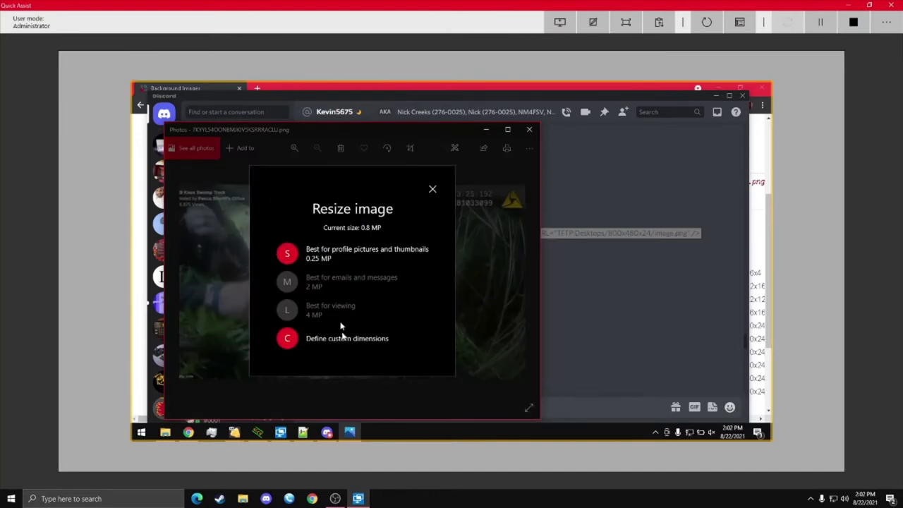
left_click(344, 339)
left_click(328, 292)
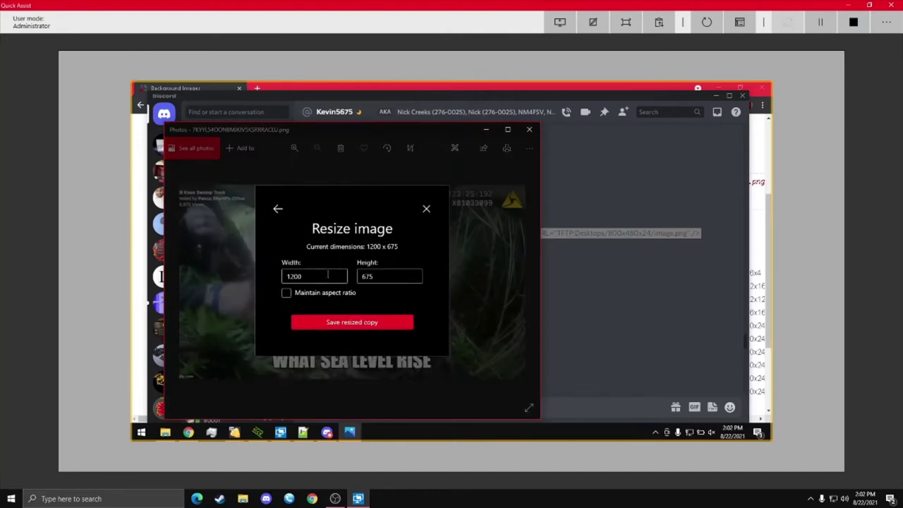
double_click(273, 271)
type("800")
key("Tab")
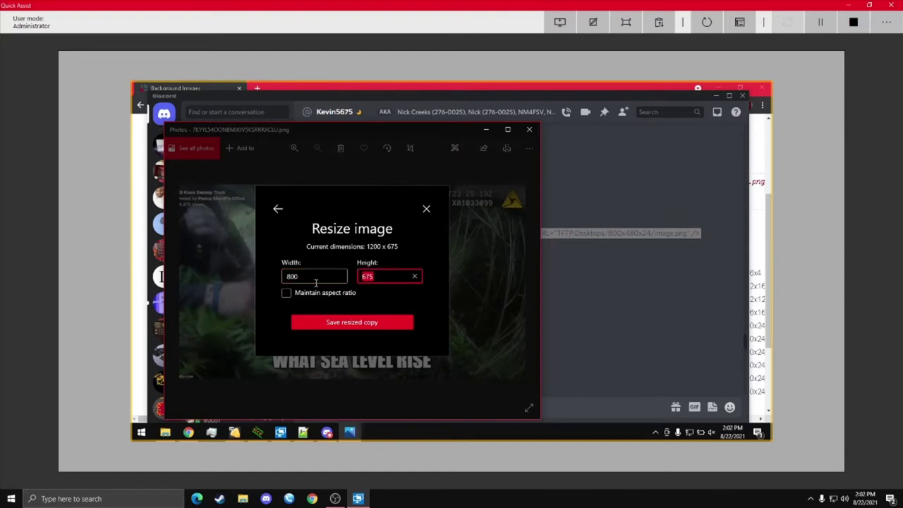
type("480")
left_click(315, 274)
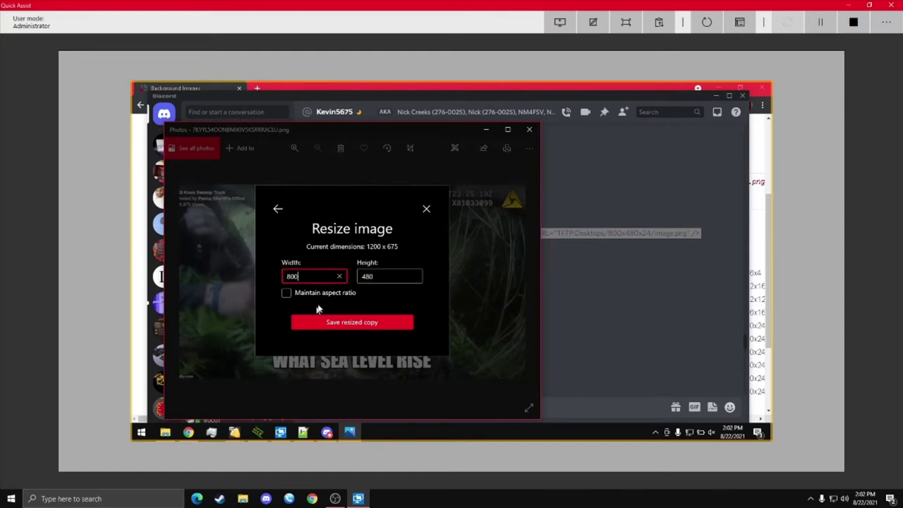
left_click(320, 304)
left_click(319, 301)
double_click(330, 276)
type("800")
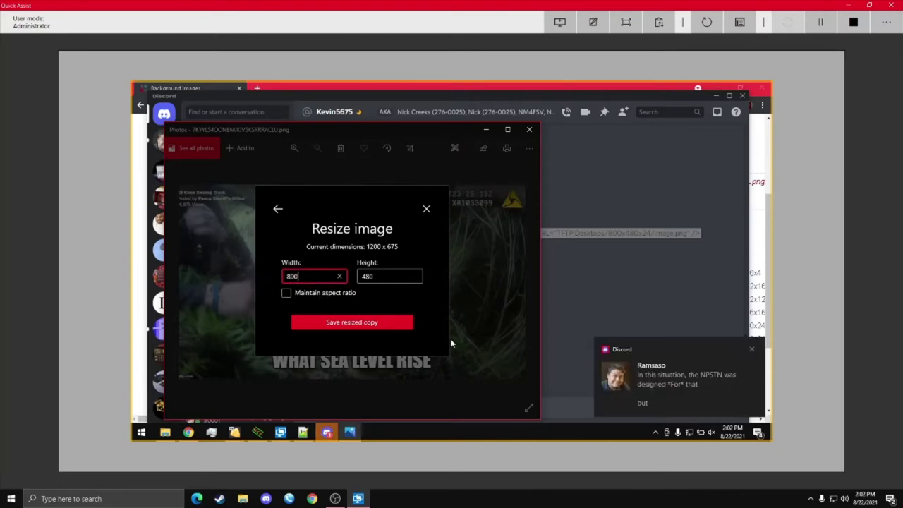
Step: Save the resized copy as floridaman0.png in the Desktops\800x480x24 folder
left_click(386, 325)
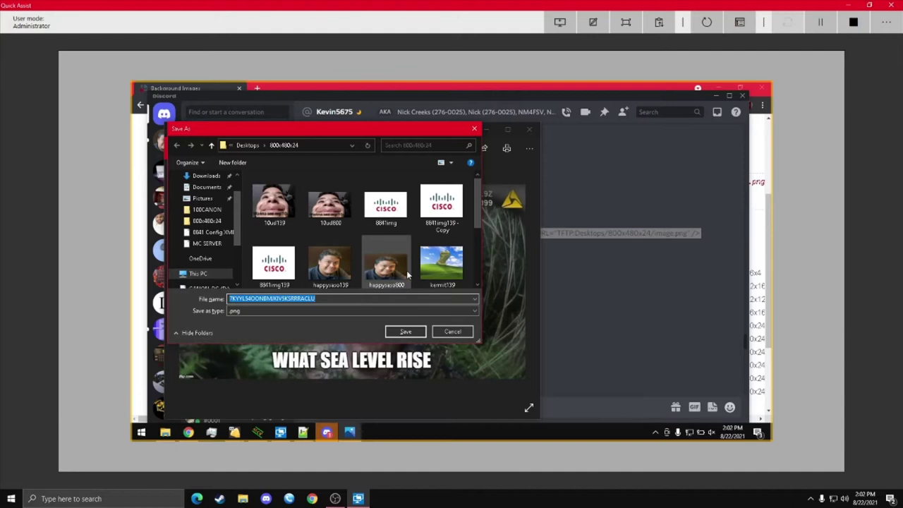
key("BackSpace")
type("floridaman800")
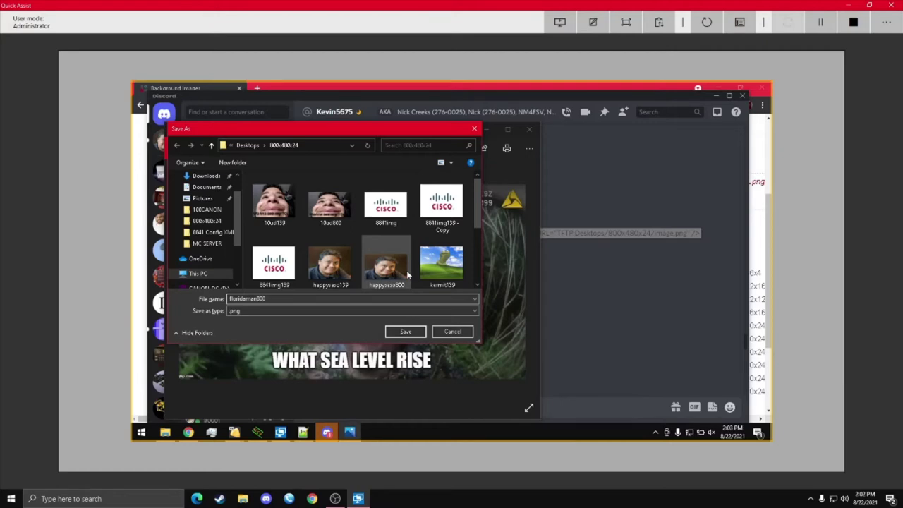
key("Return")
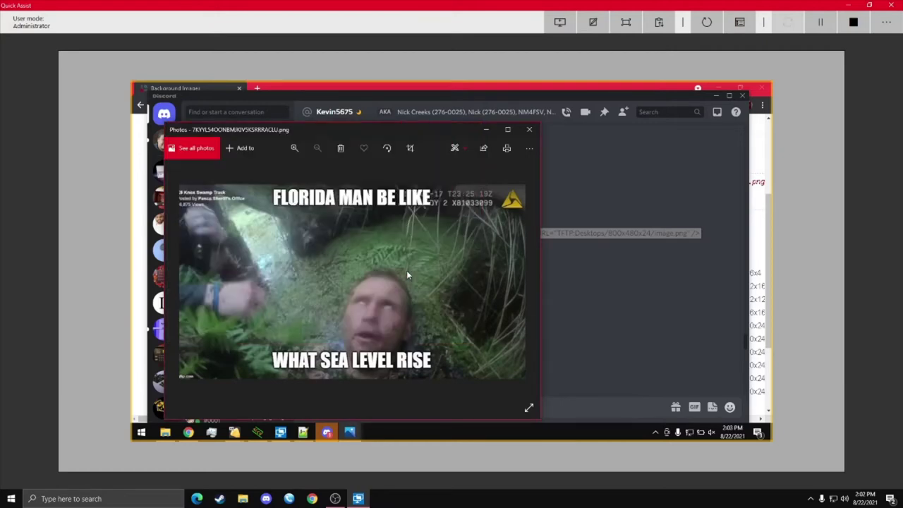
Step: Start a custom resize of the meme in Photos and set the width to 139
left_click(188, 432)
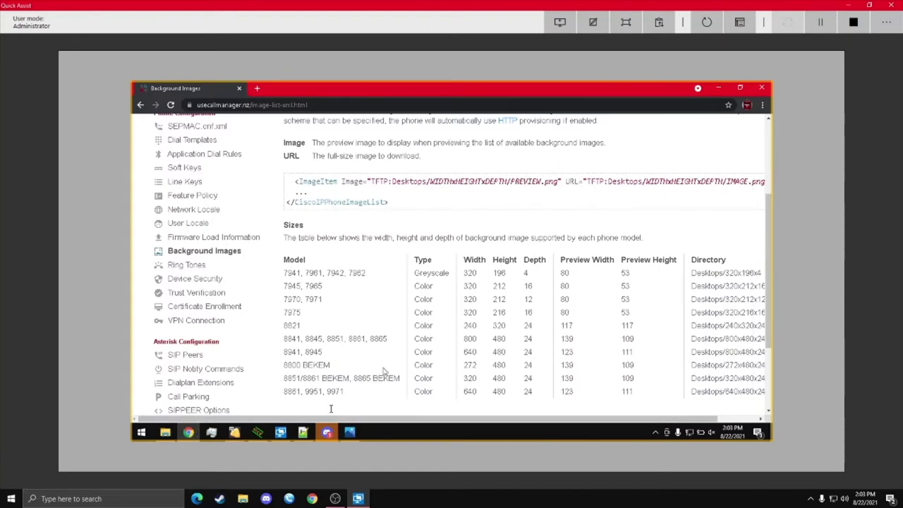
left_click(350, 436)
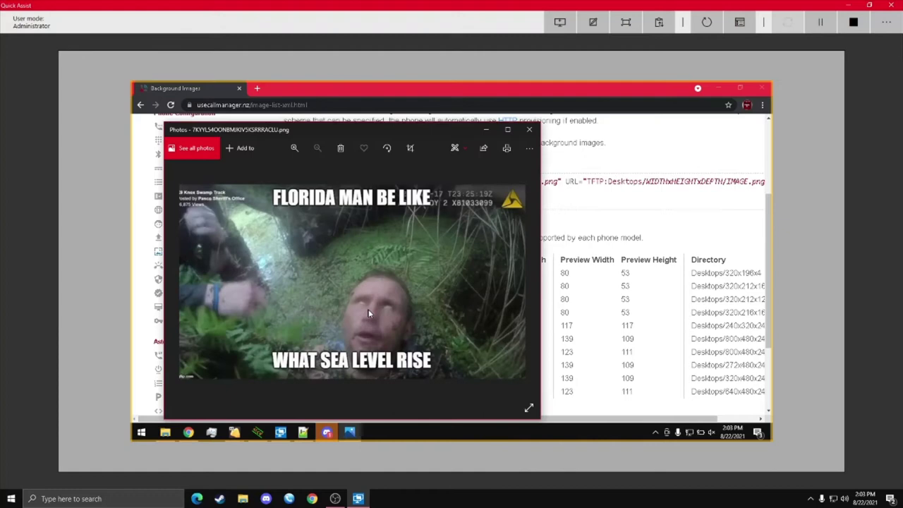
right_click(369, 310)
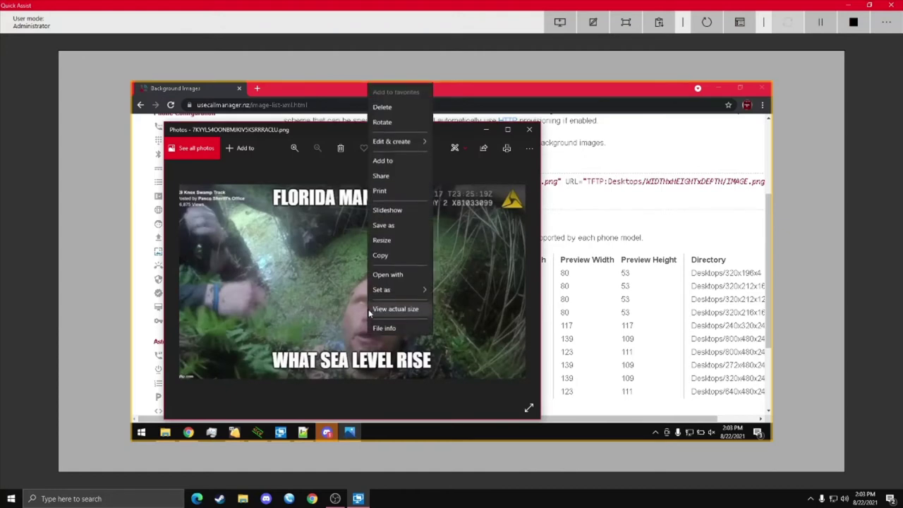
left_click(394, 244)
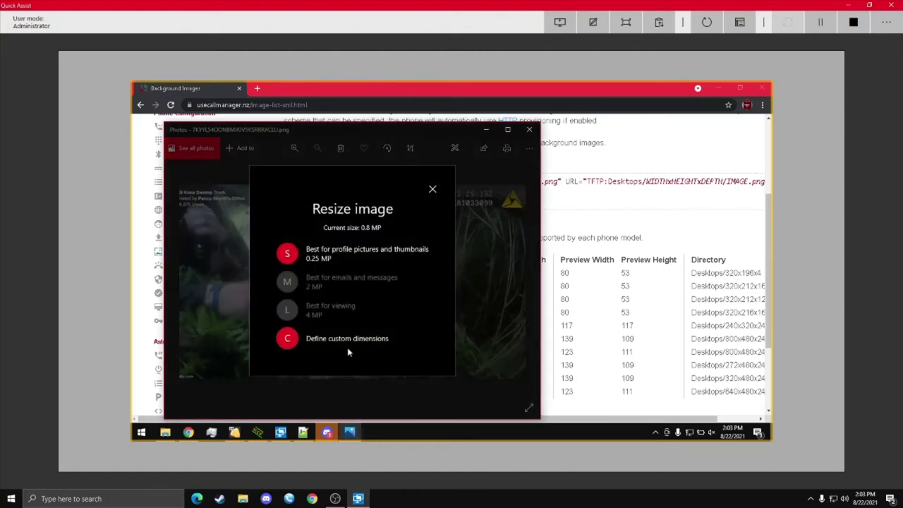
left_click(347, 347)
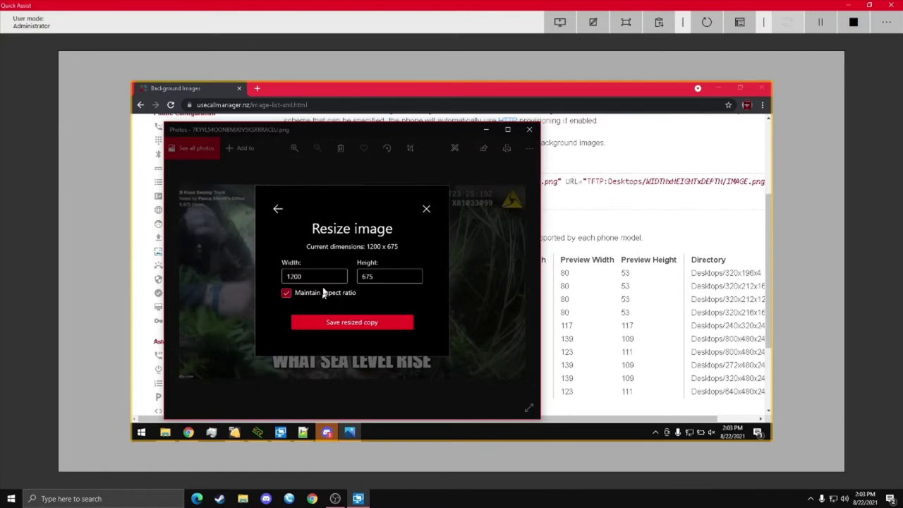
left_click(326, 293)
double_click(324, 276)
type("1952")
key("BackSpace")
key("BackSpace")
key("BackSpace")
type("39")
Step: Set the height to 109 with aspect ratio unlocked and save the copy as floridaman139
left_click(328, 294)
double_click(387, 277)
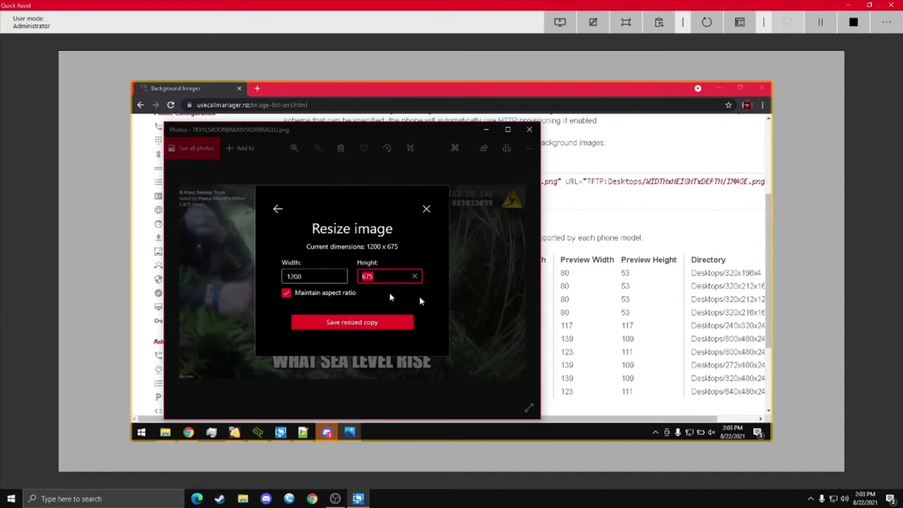
left_click(288, 276)
left_click(344, 291)
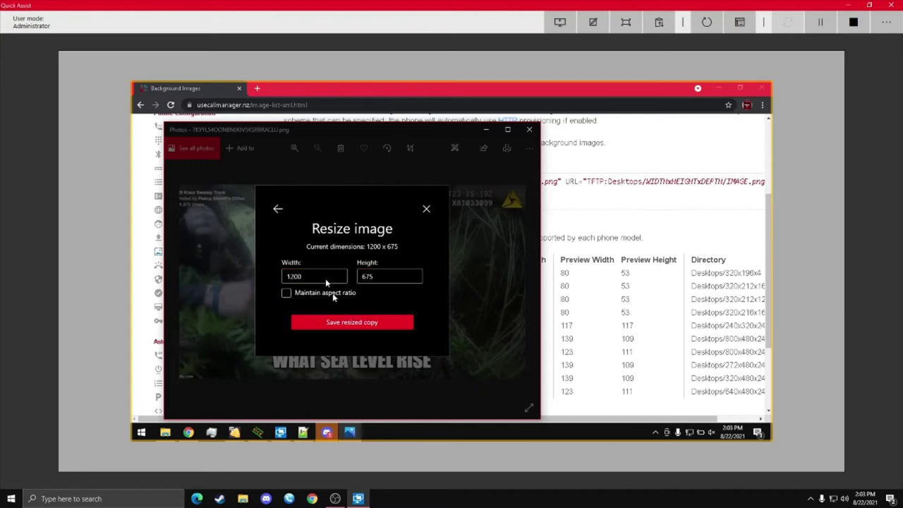
key("BackSpace")
key("BackSpace")
key("BackSpace")
left_click(406, 278)
key("BackSpace")
key("BackSpace")
key("BackSpace")
type("10")
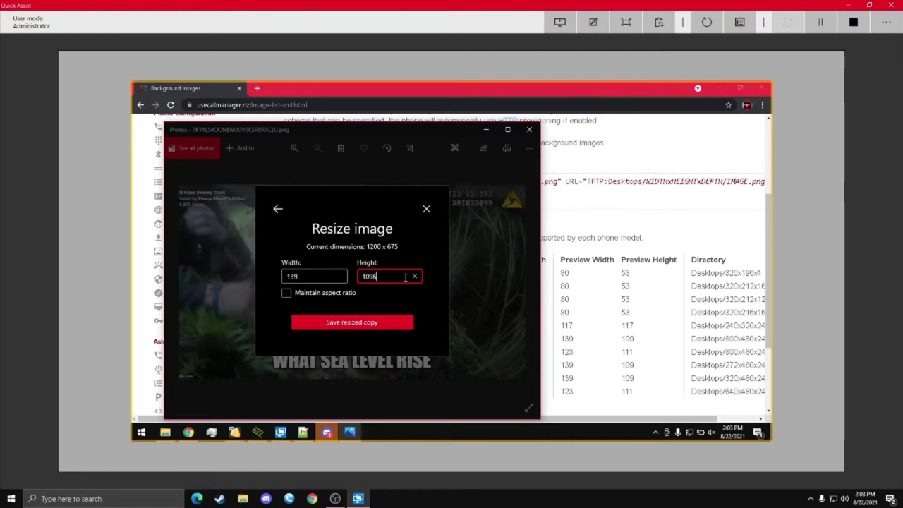
type("9")
left_click(385, 324)
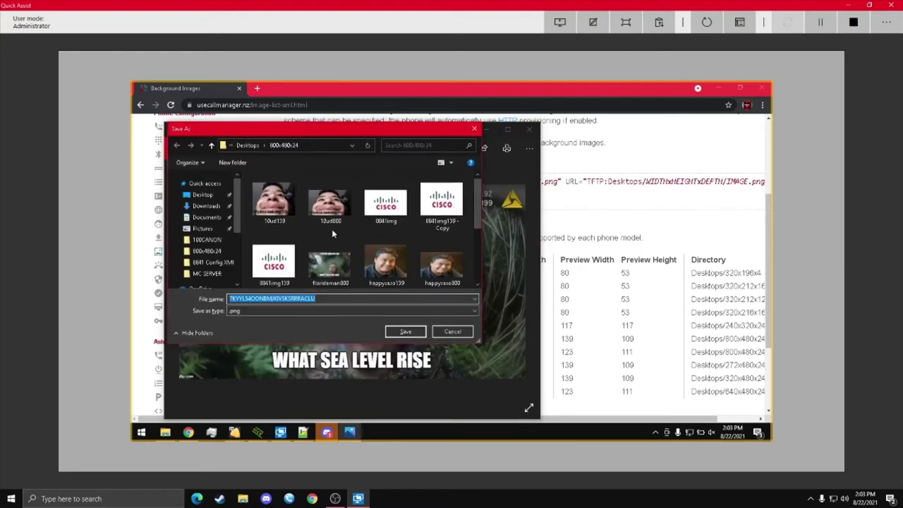
type("fl")
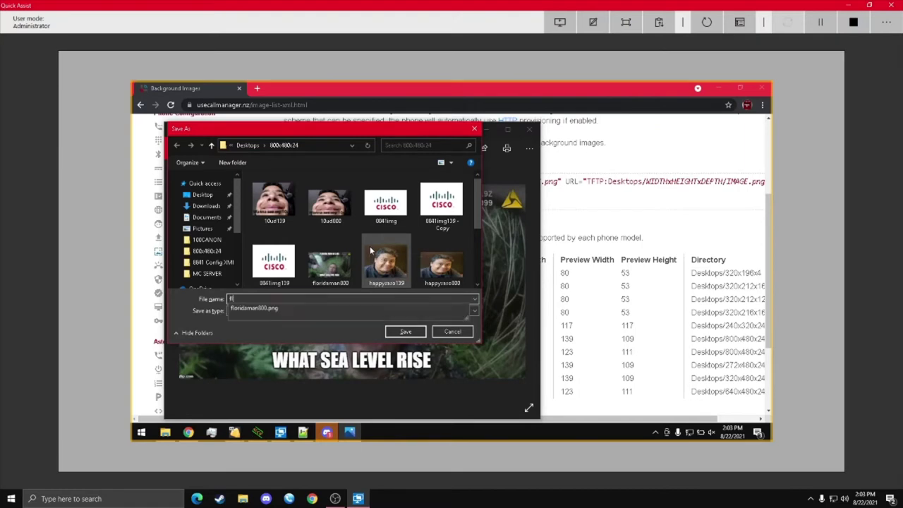
type("oridaman139")
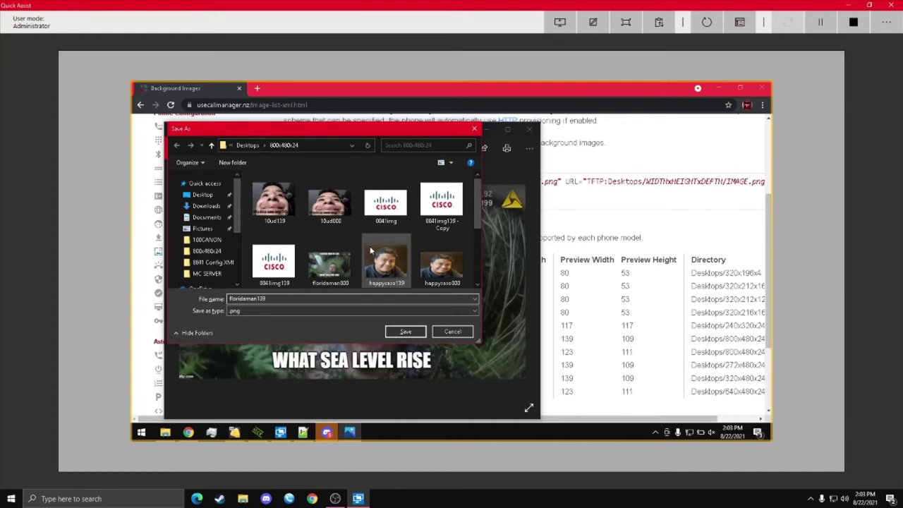
key("Return")
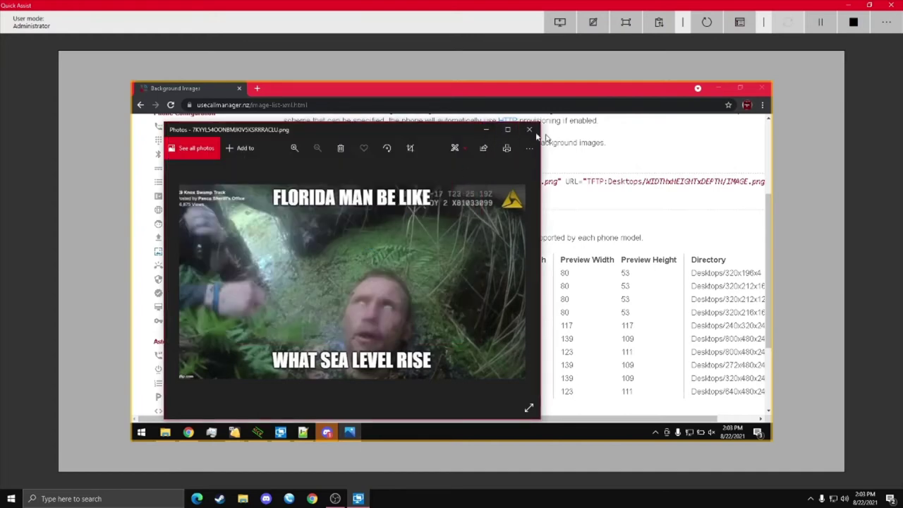
Step: Close Photos and open List.xml from the 800x480x24 folder in Notepad++
left_click(529, 130)
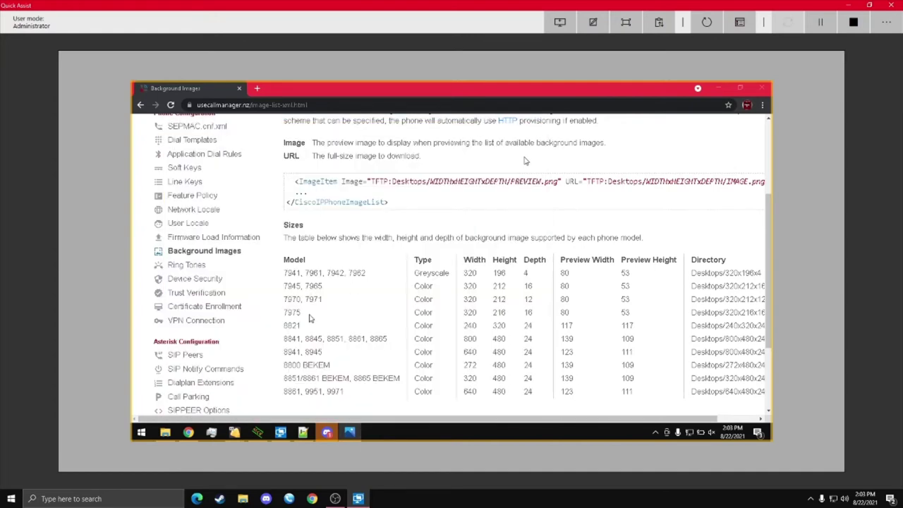
left_click(163, 433)
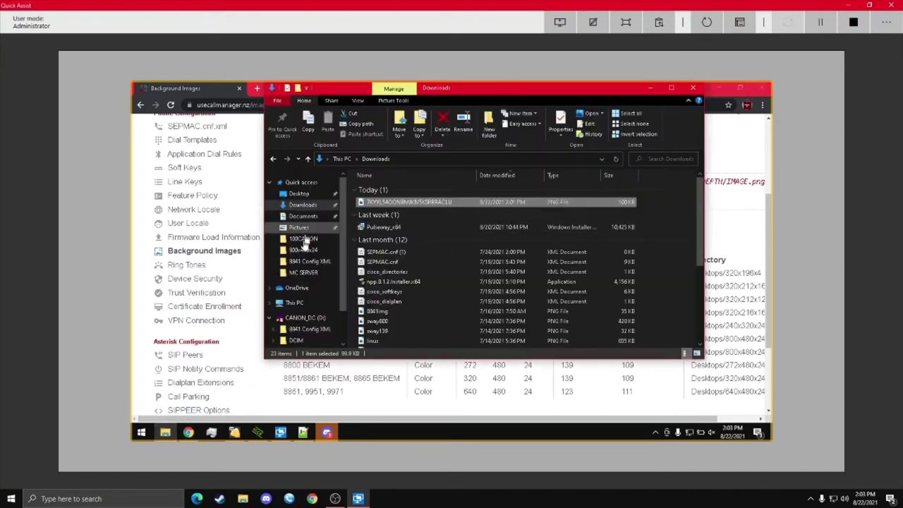
left_click(303, 251)
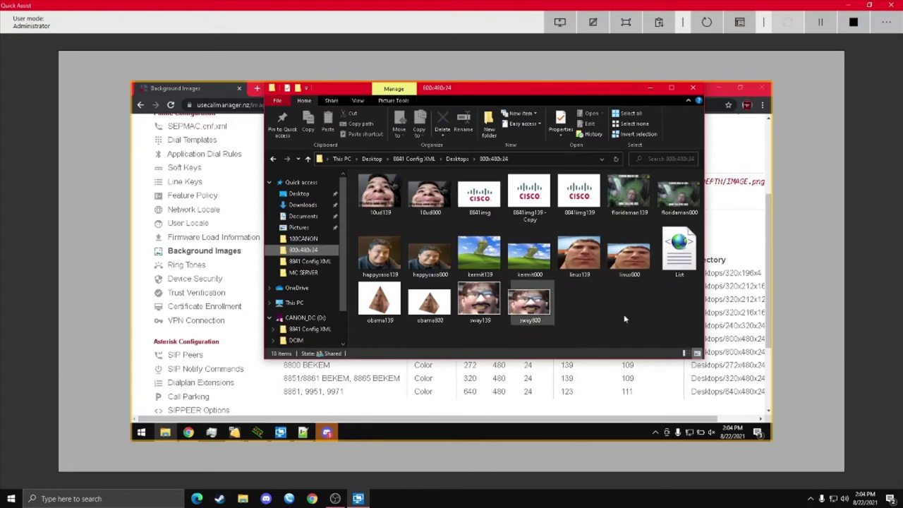
left_click(689, 254)
right_click(689, 247)
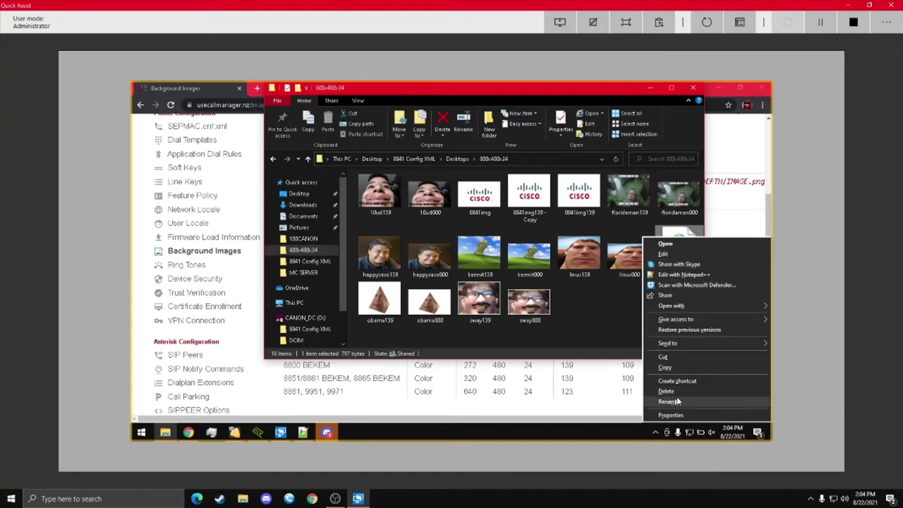
left_click(686, 274)
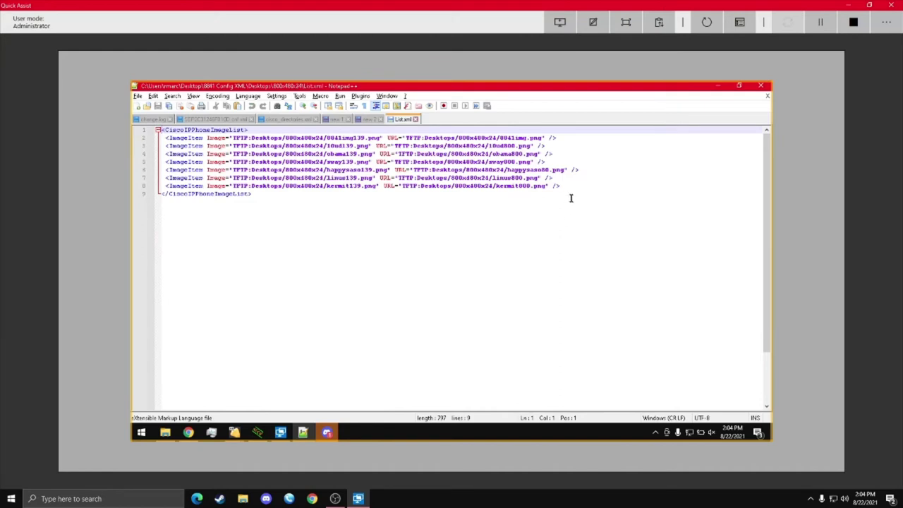
Step: Remove the stray pasted sample block from List.xml and copy the kermit ImageItem line
left_click_drag(569, 189, 153, 187)
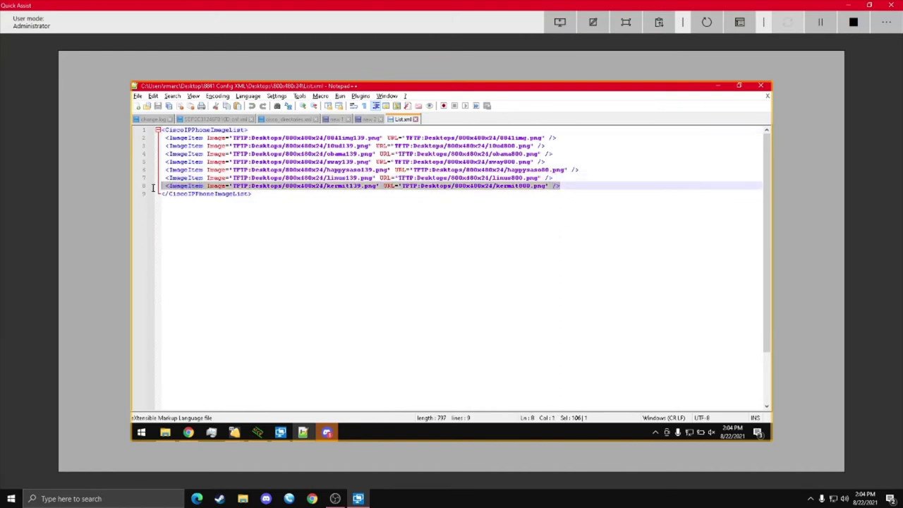
key("ctrl+v")
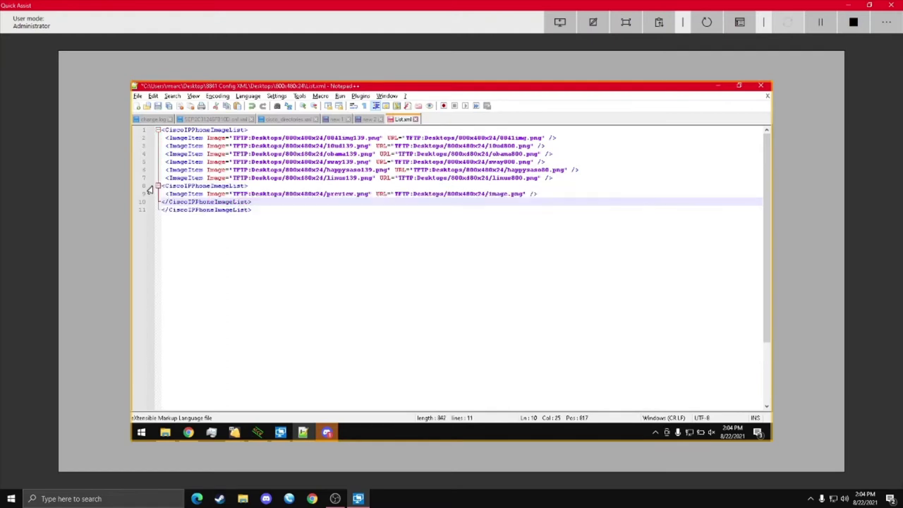
key("ctrl+z")
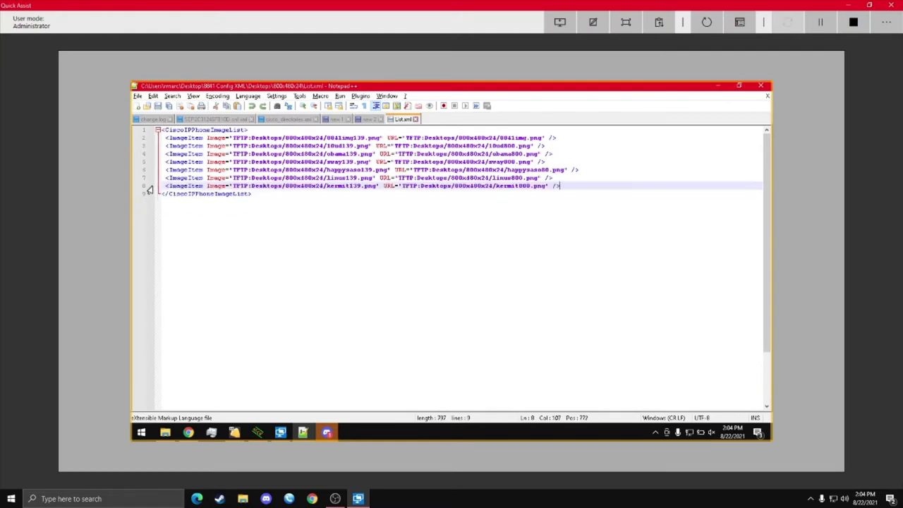
key("Right")
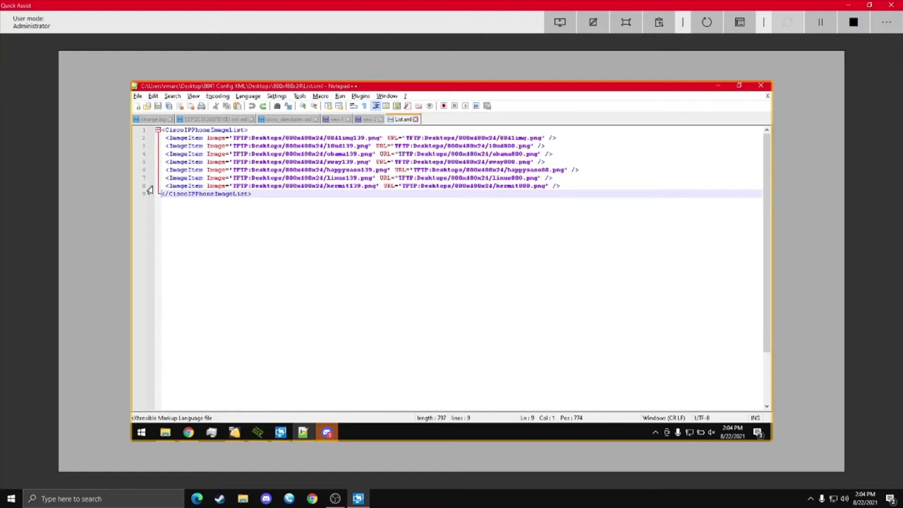
key("ctrl+v")
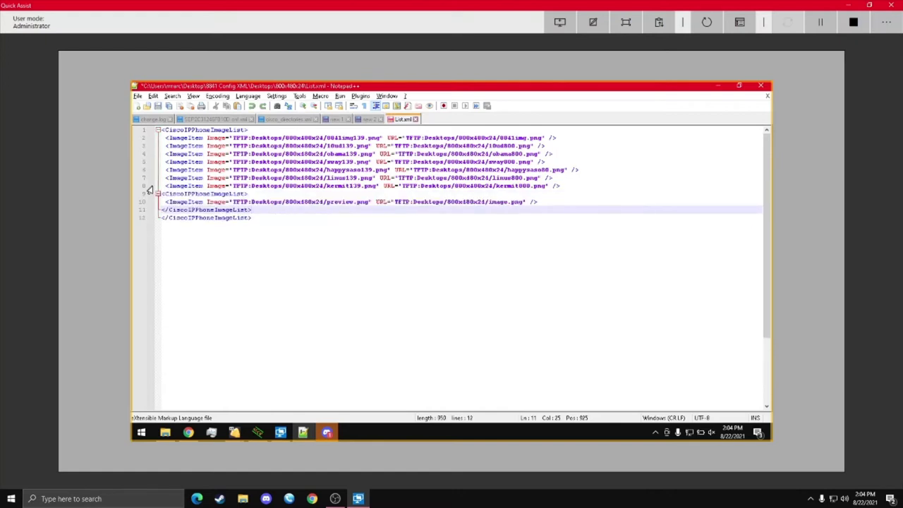
left_click_drag(258, 210, 166, 194)
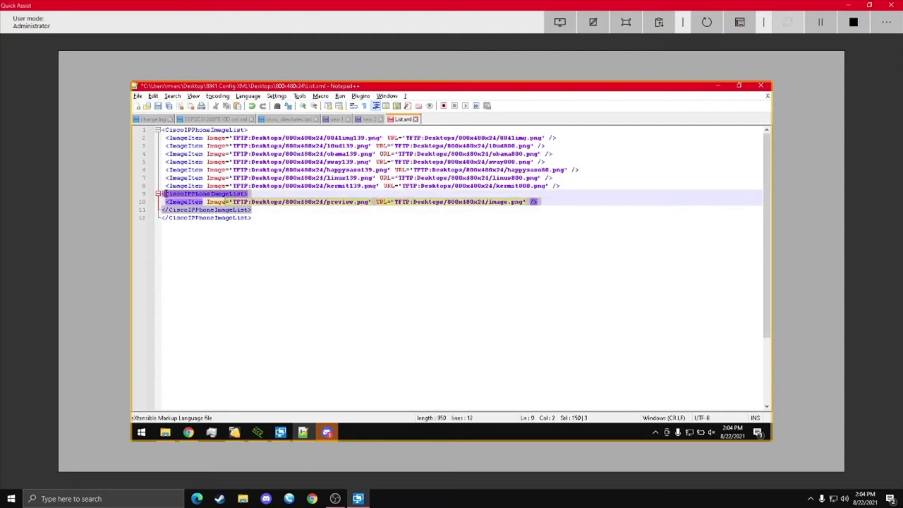
key("Delete")
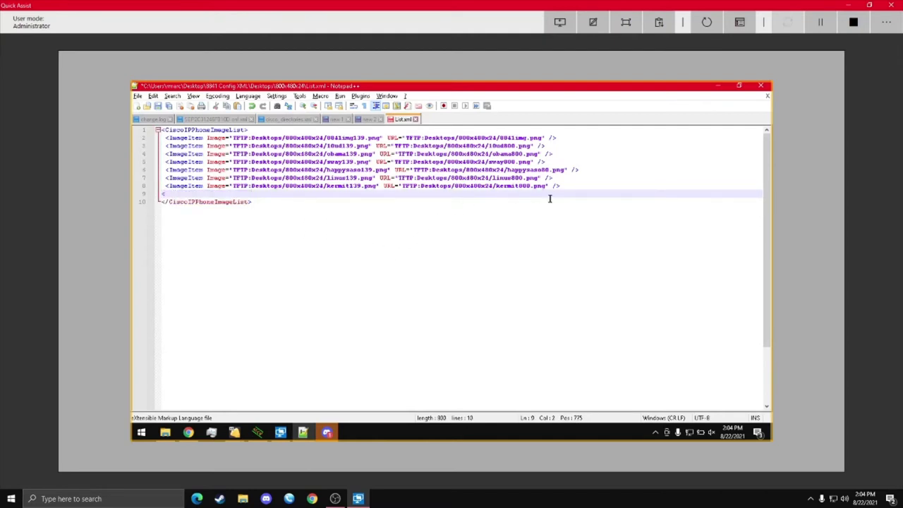
key("BackSpace")
left_click_drag(563, 185, 157, 187)
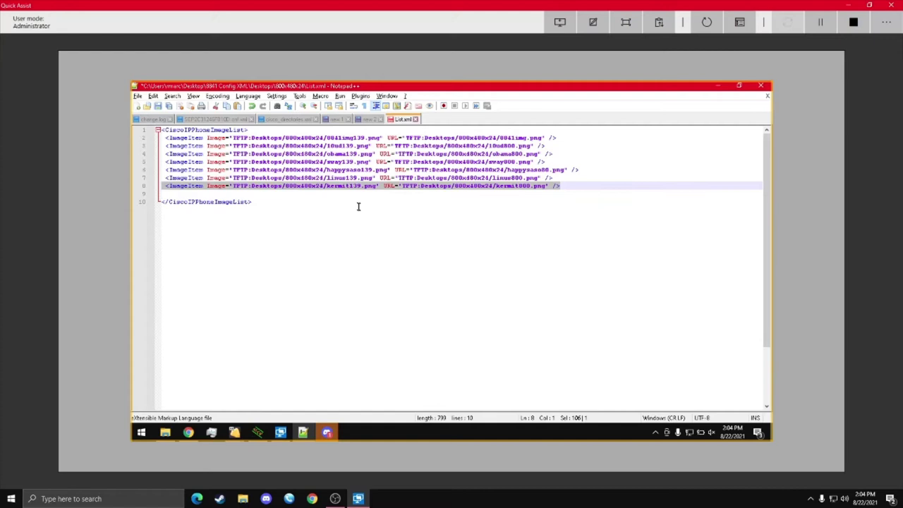
key("ctrl+c")
Step: Paste the copied ImageItem entry onto line 9 and rename its preview image to floridaman139.png
left_click(298, 193)
key("ctrl+v")
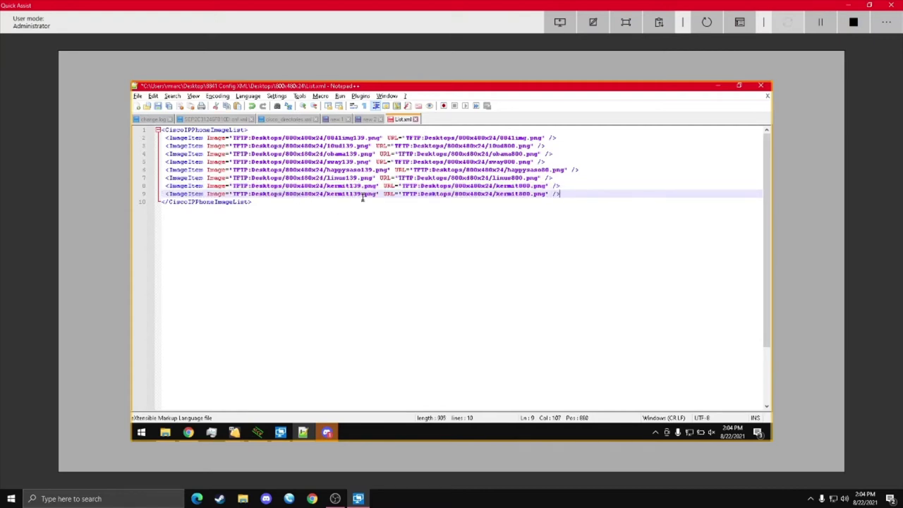
left_click(362, 196)
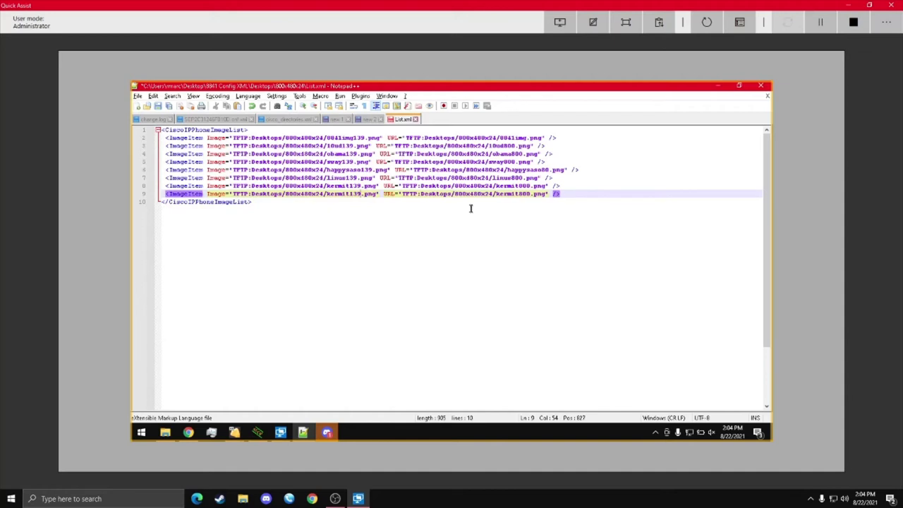
key("BackSpace")
key("BackSpace")
key("BackSpace")
key("BackSpace")
key("BackSpace")
key("BackSpace")
key("BackSpace")
key("BackSpace")
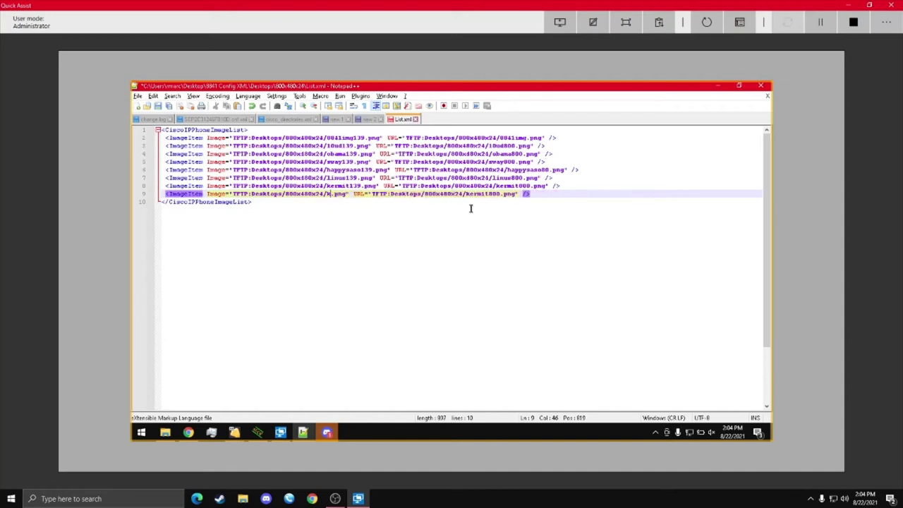
key("BackSpace")
type("flo")
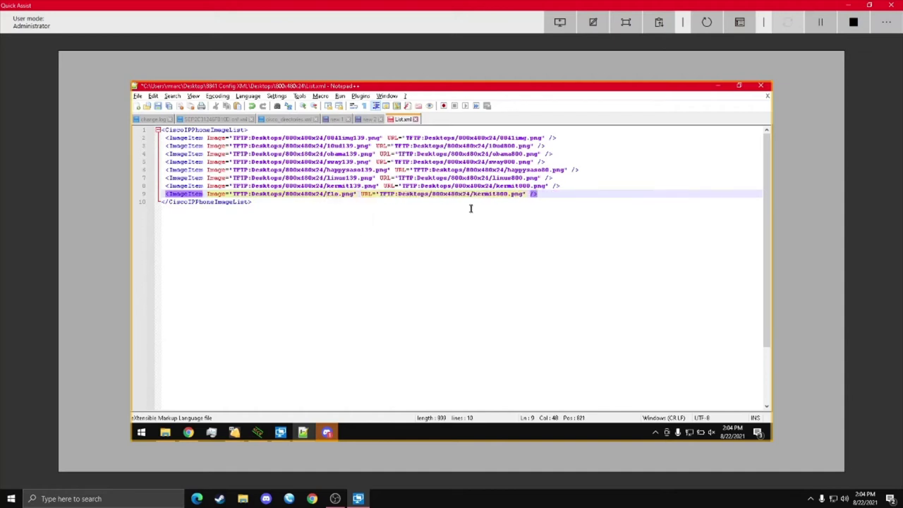
type("ridaman")
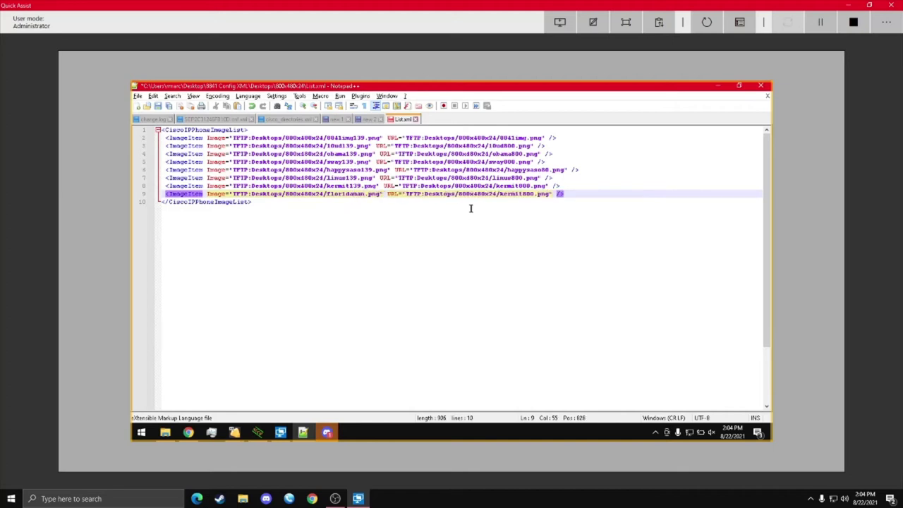
type("800")
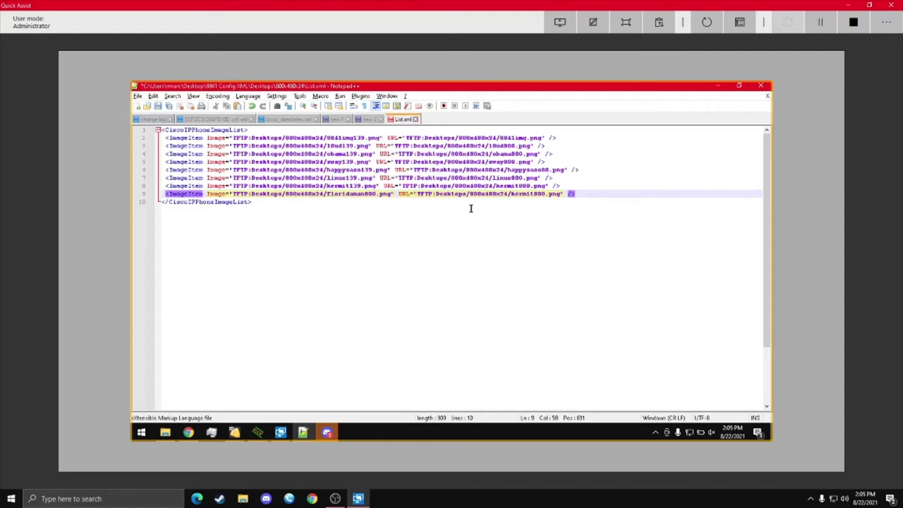
key("Right")
key("Right")
key("BackSpace")
key("BackSpace")
key("BackSpace")
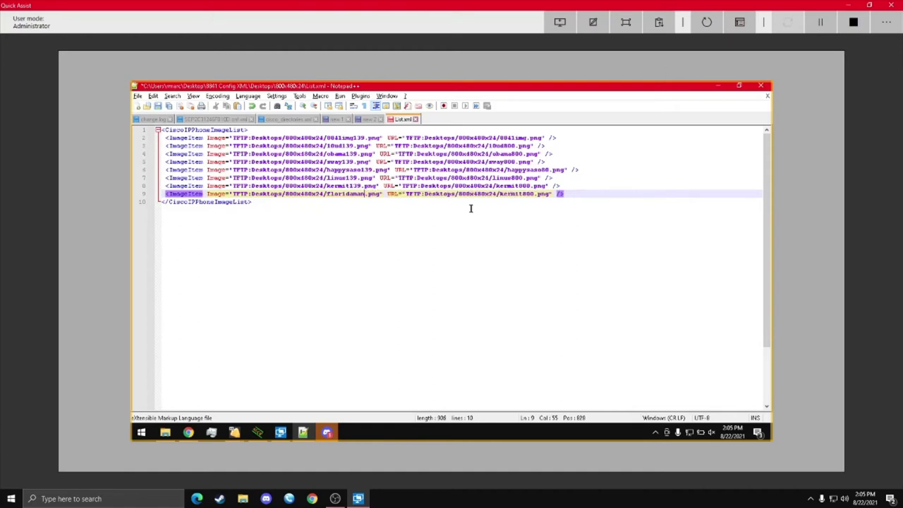
type("139")
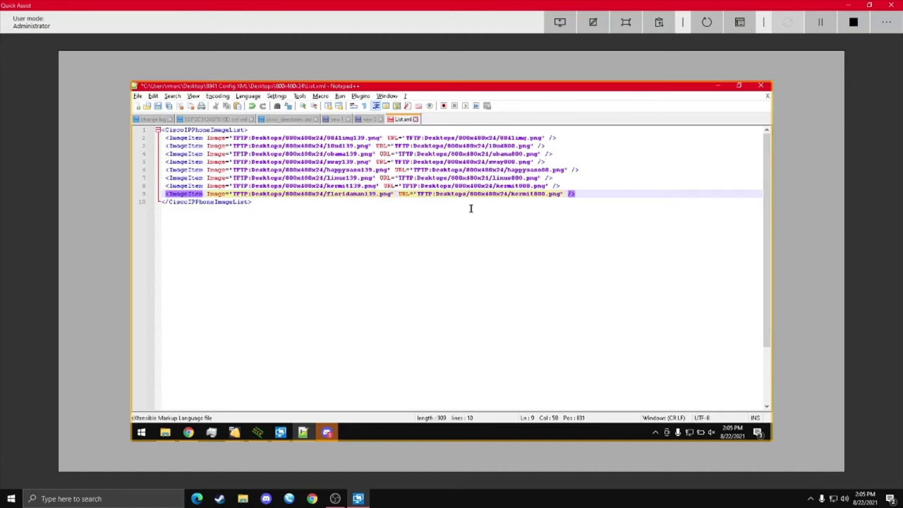
Step: Change the line's full-size image path from kermit to floridaman800.png
key("Right")
key("Right")
key("Right")
key("Right")
key("Right")
key("Right")
key("Right")
key("Right")
key("Right")
key("Right")
key("Right")
key("Right")
key("Right")
key("Right")
key("Right")
key("Right")
key("Right")
key("Right")
key("Right")
key("Right")
key("Right")
key("Right")
key("BackSpace")
key("BackSpace")
key("BackSpace")
key("BackSpace")
key("BackSpace")
key("BackSpace")
type("flo")
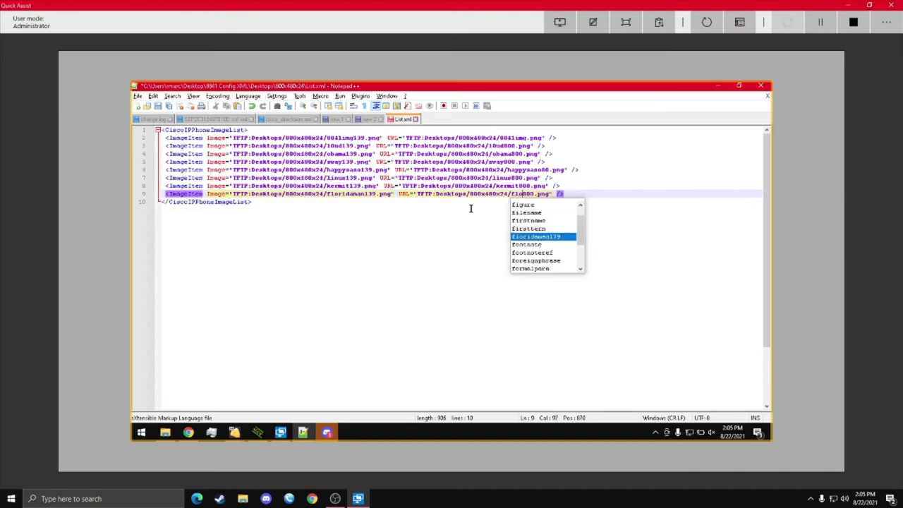
type("ridaman")
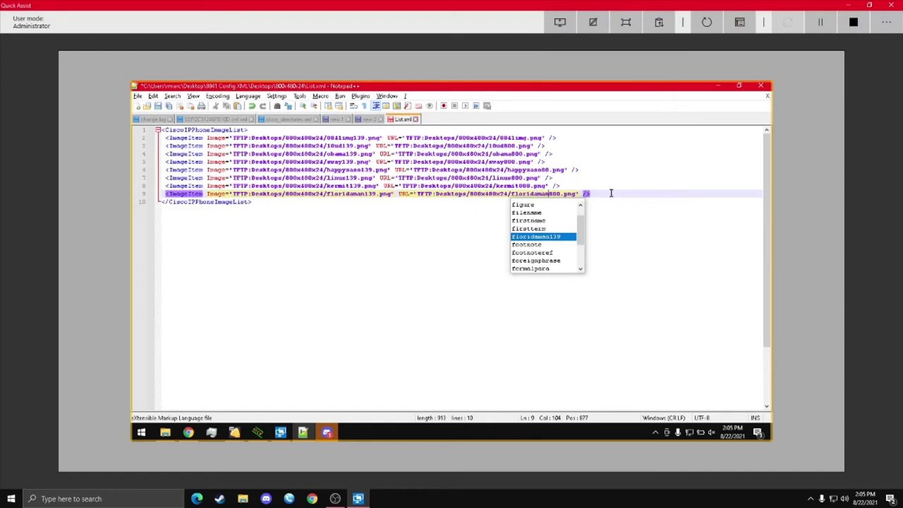
left_click(611, 193)
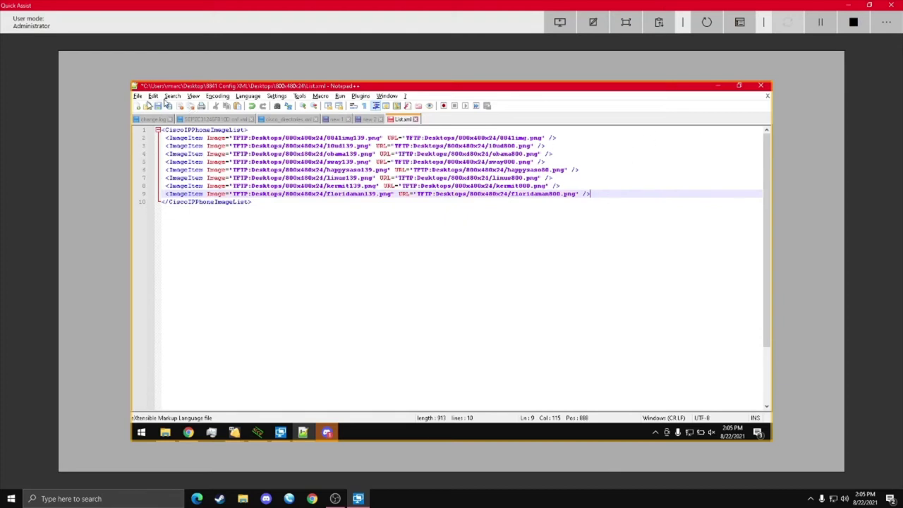
Step: Save List.xml and close its tab in Notepad++
left_click(142, 96)
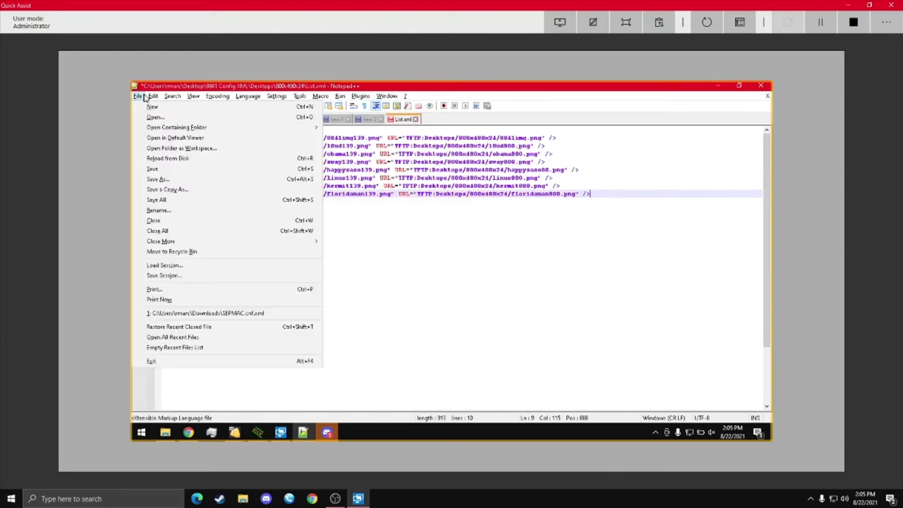
left_click(171, 171)
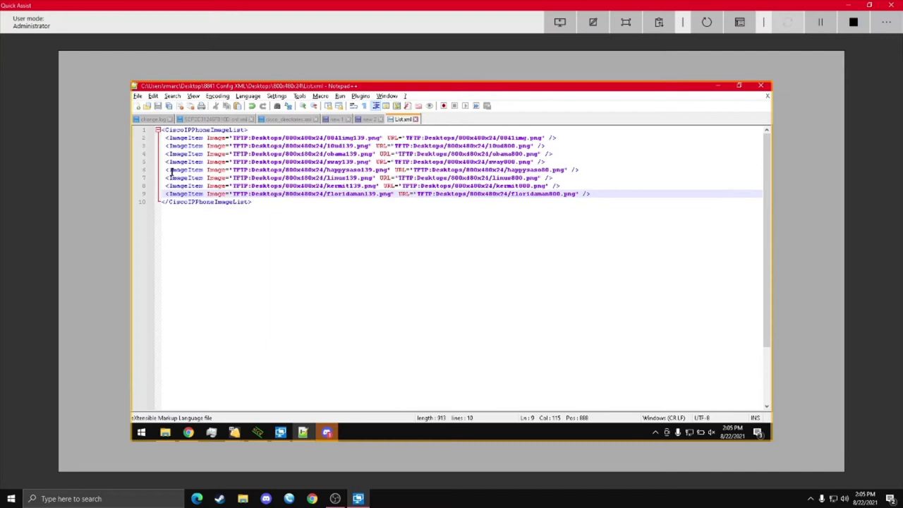
left_click(761, 86)
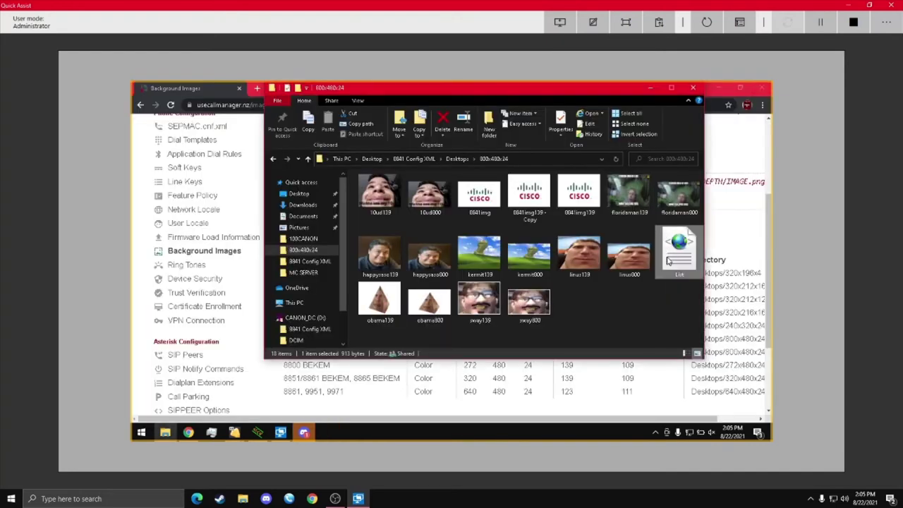
Step: Open the List file in Notepad to check the new floridaman entry, then close it
right_click(667, 256)
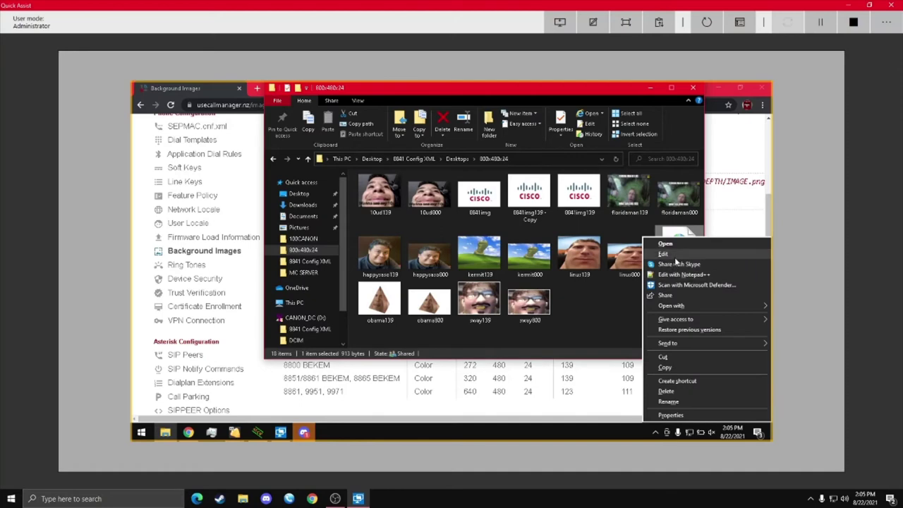
left_click(676, 261)
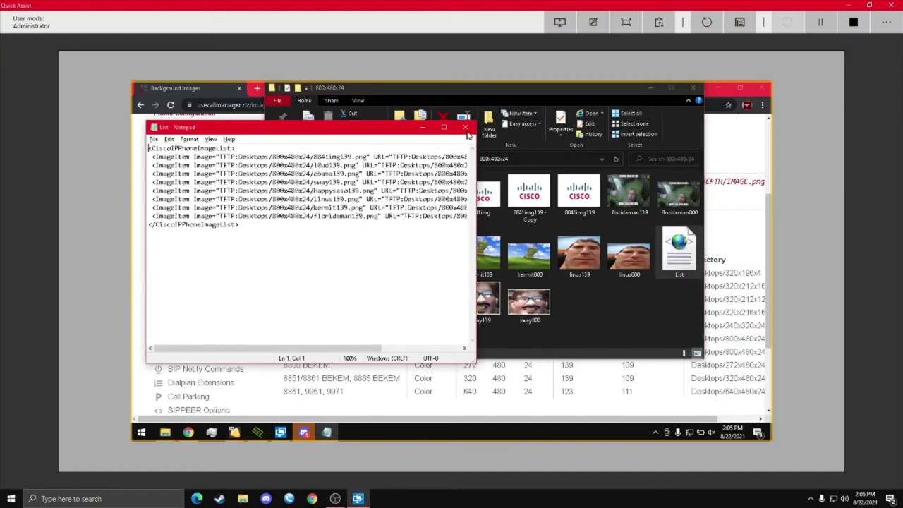
left_click_drag(372, 348, 450, 341)
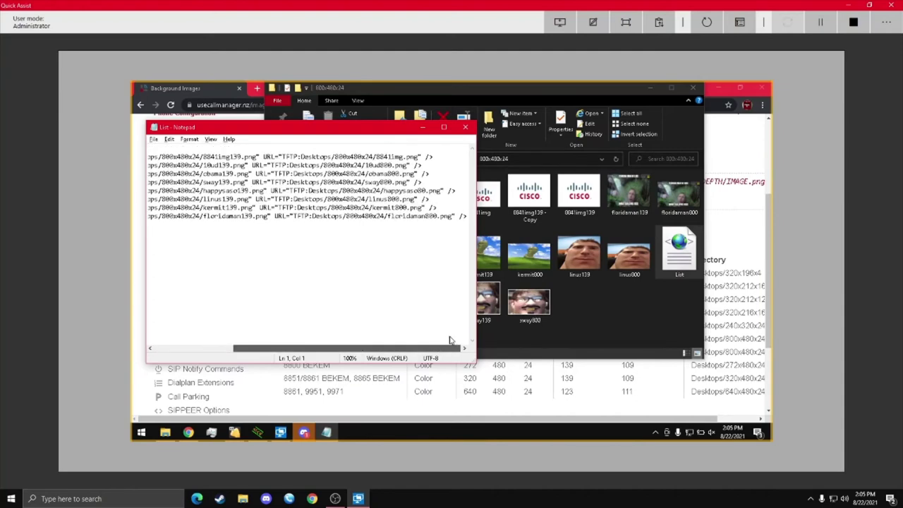
left_click(465, 127)
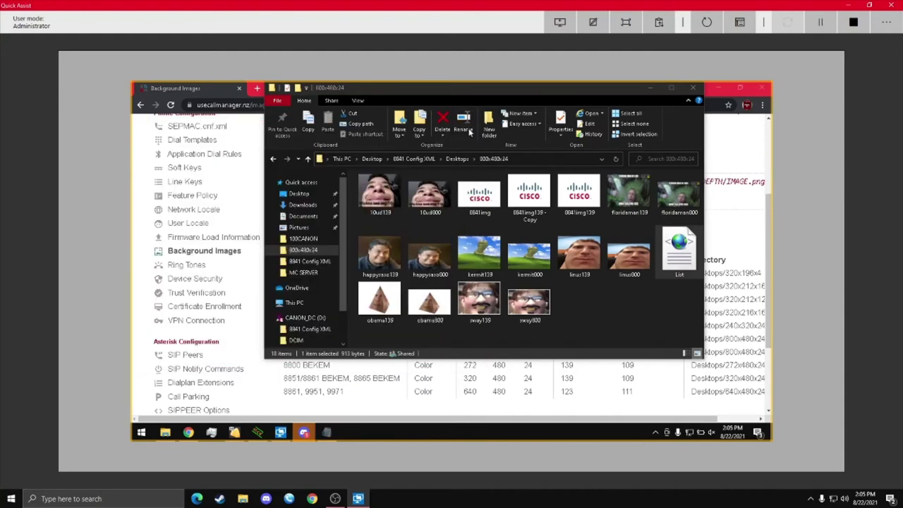
Step: Close the folder window and bring Tftpd64, then OBS Studio, to the front
left_click(695, 89)
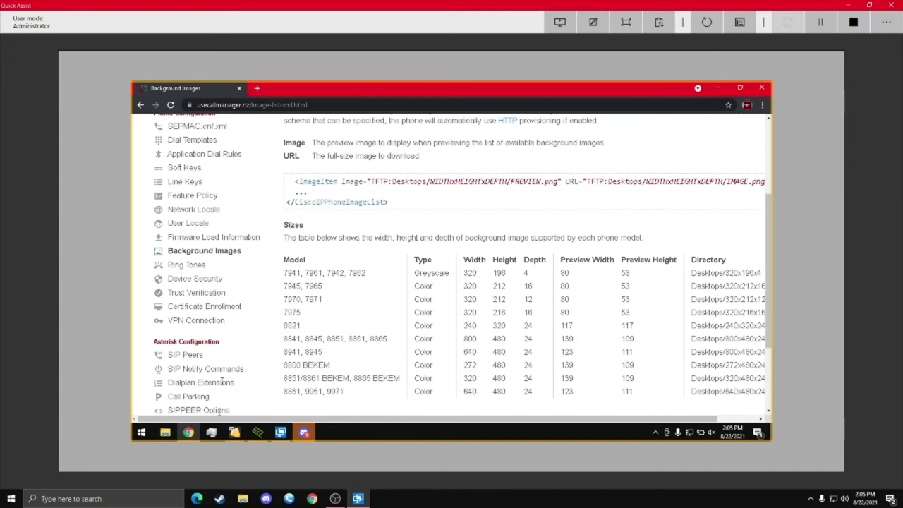
left_click(258, 433)
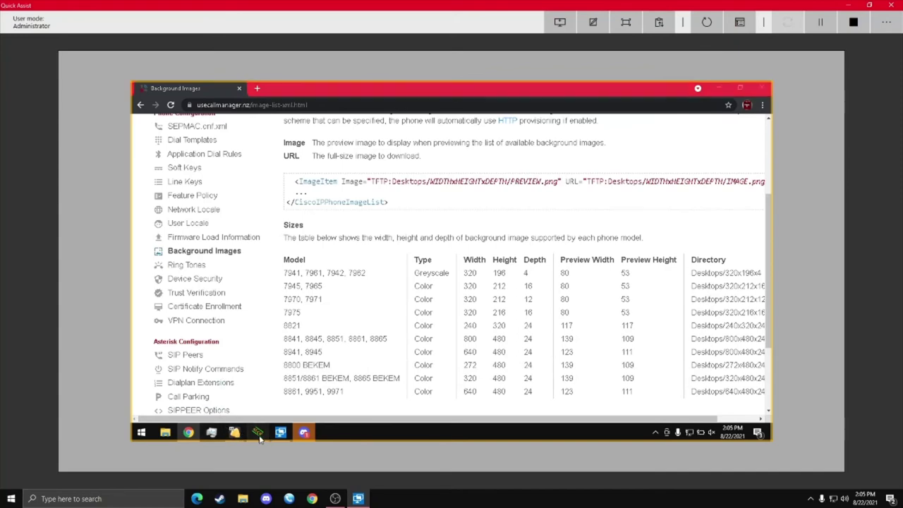
left_click(335, 499)
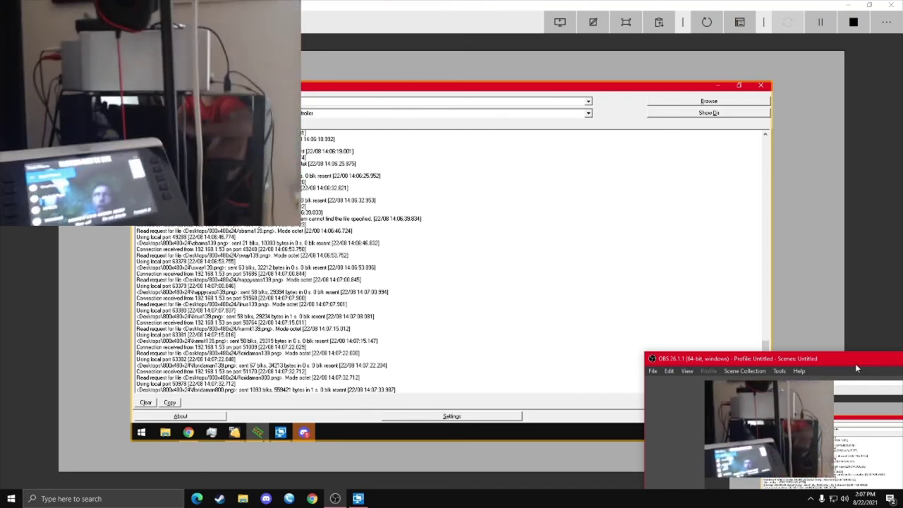
Step: Move the OBS Studio window from the bottom-right corner back to the screen centre
left_click_drag(856, 368, 436, 99)
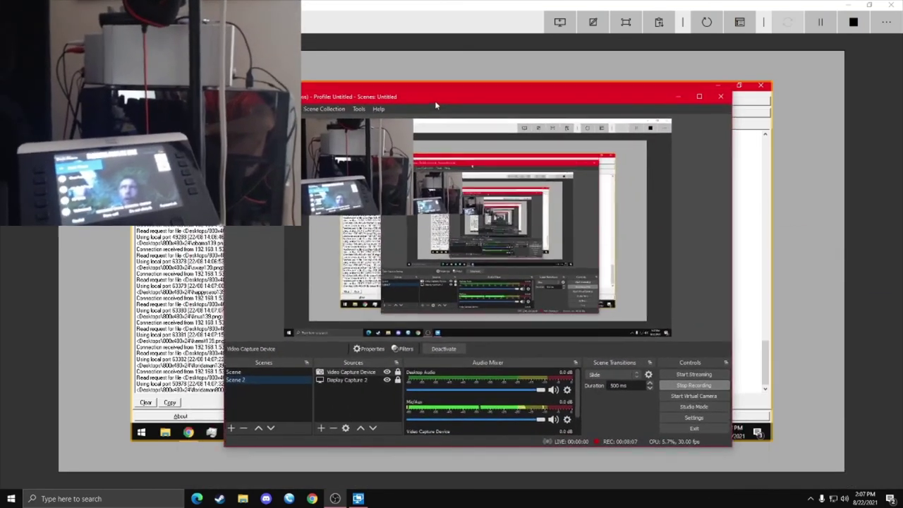